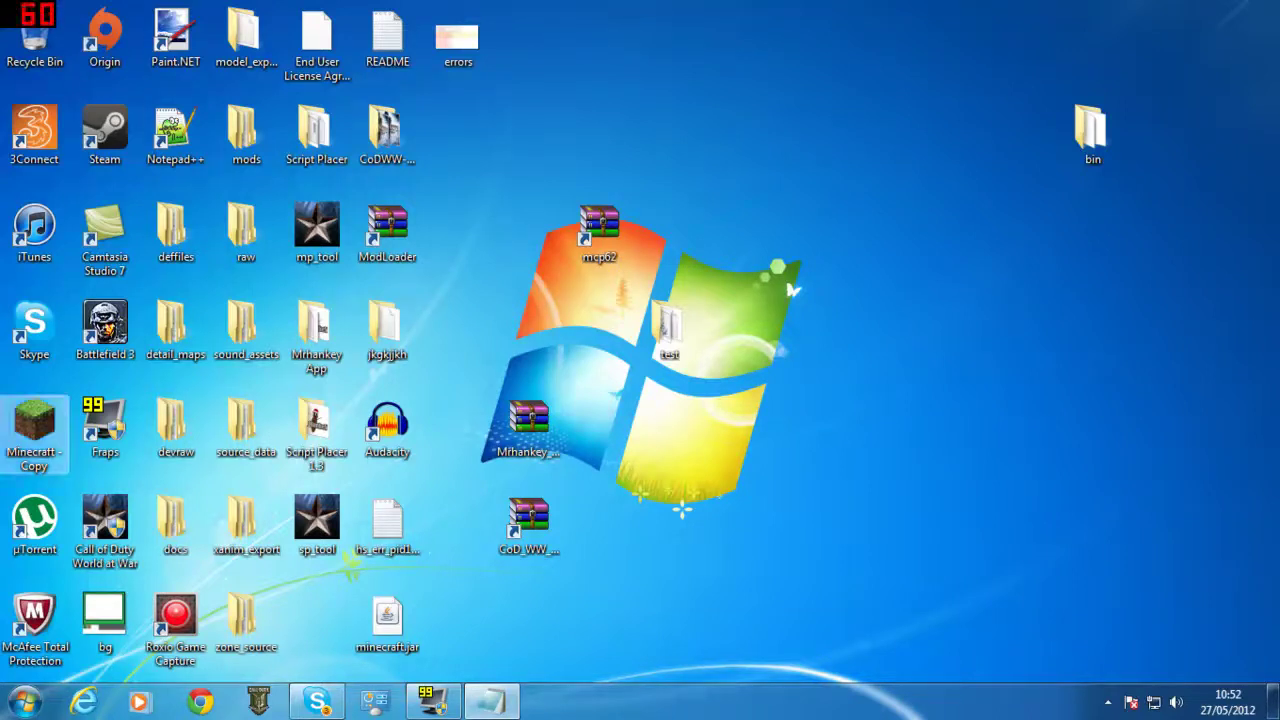
Rename the "Minecraft - Copy" file on the desktop as Minecraft.
right_click(34, 430)
left_click(60, 640)
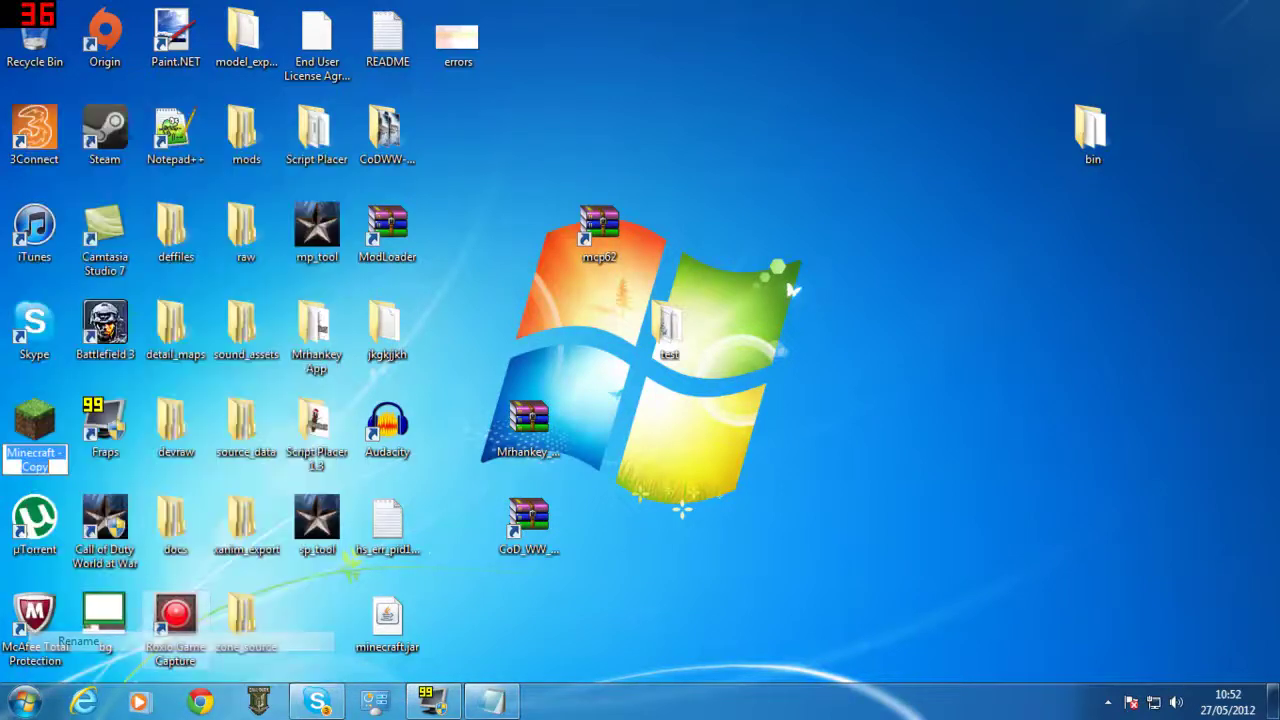
type("Minecraft")
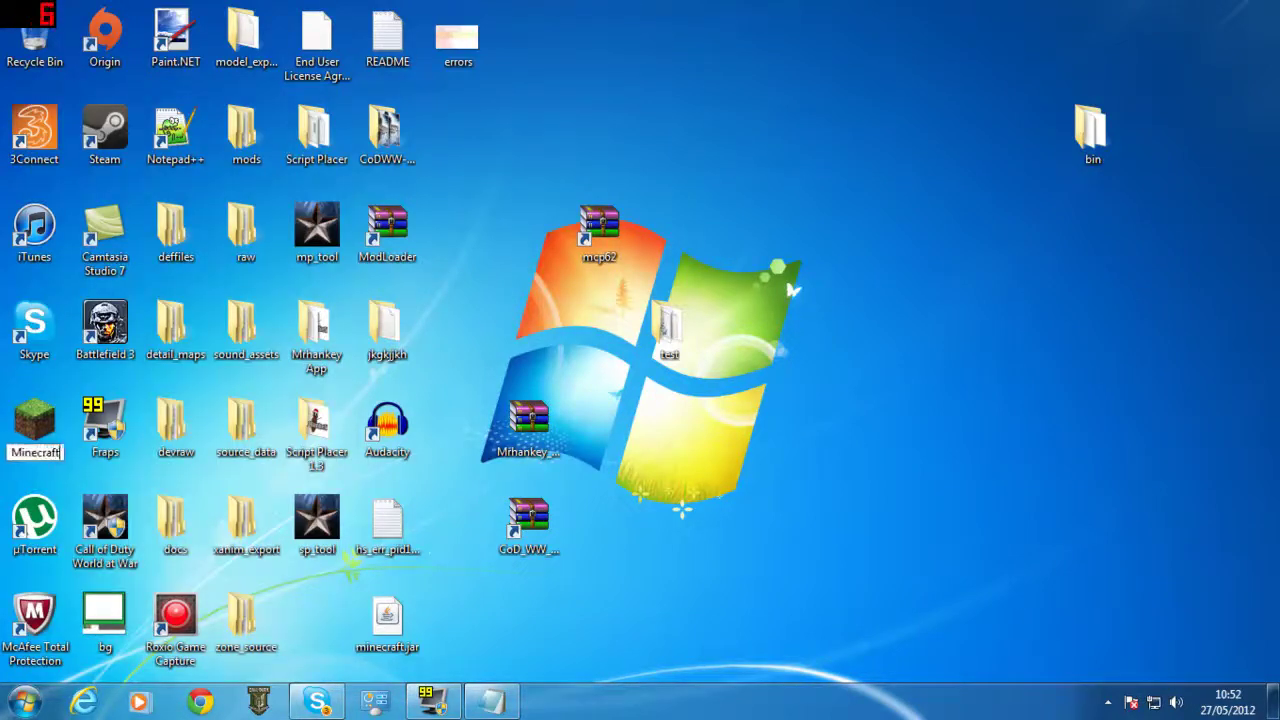
key("BackSpace")
type("t")
key("Return")
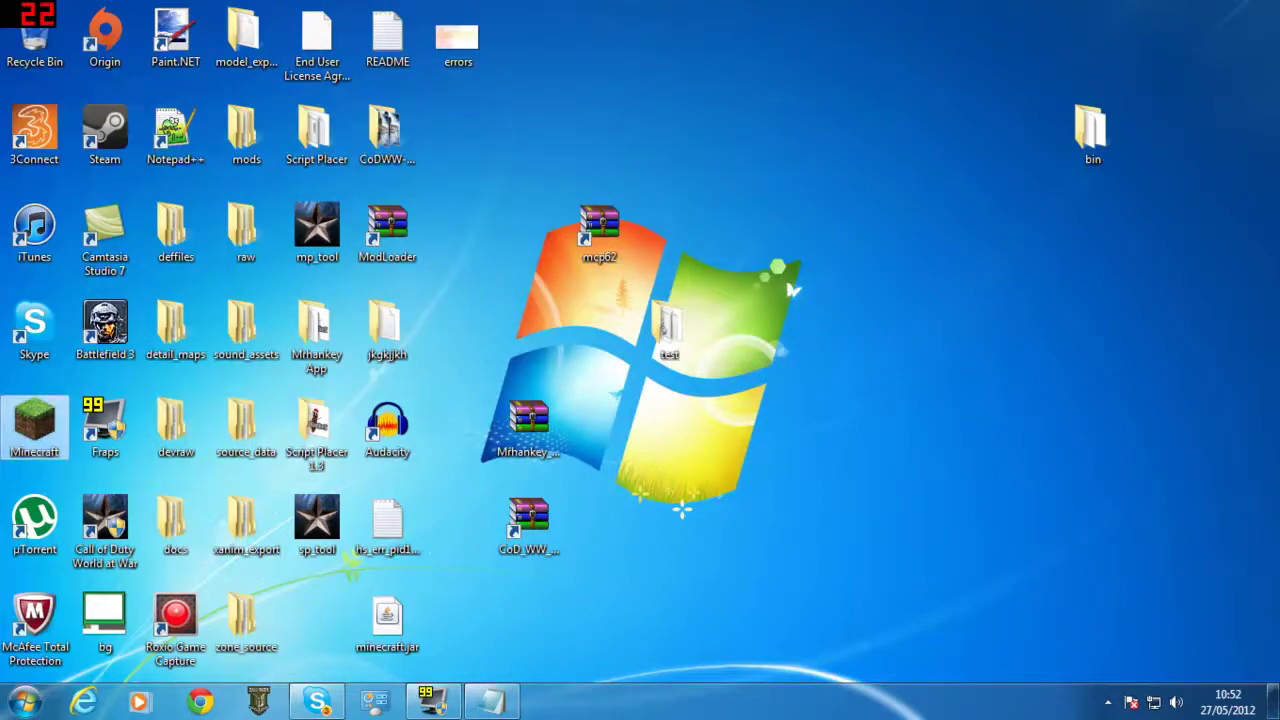
Move the Minecraft icon away from the other icons into the empty area of the desktop.
left_click_drag(34, 425, 952, 38)
left_click_drag(824, 6, 1112, 221)
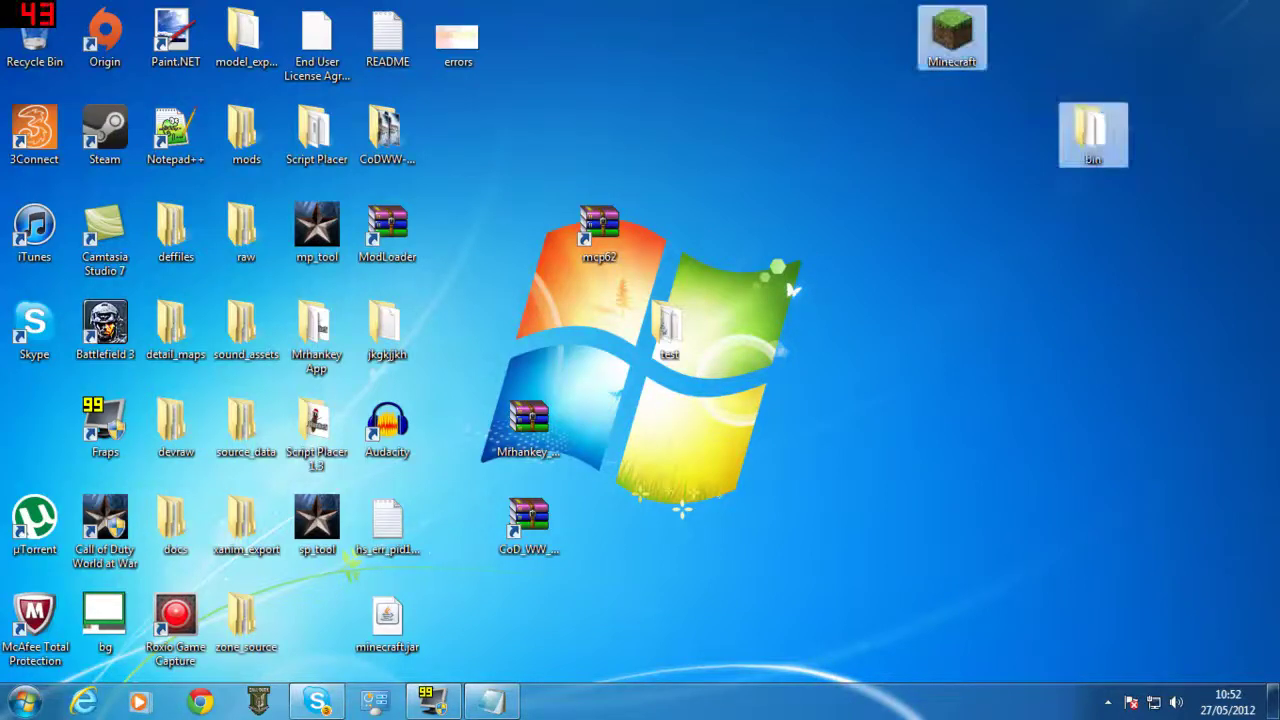
left_click_drag(1104, 104, 633, 371)
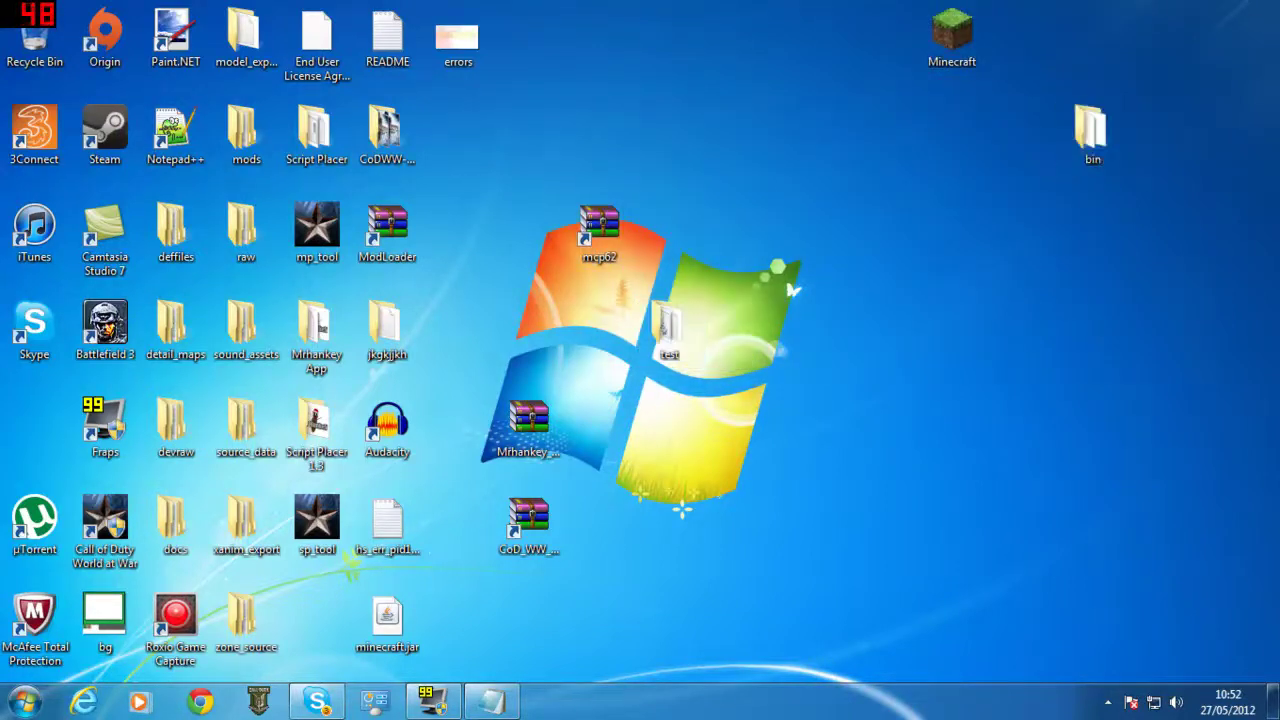
Check the bin folder and gather the bin, CoD_WW, Mrhankey, mcp62 and test icons beside the main group of desktop icons.
double_click(1093, 135)
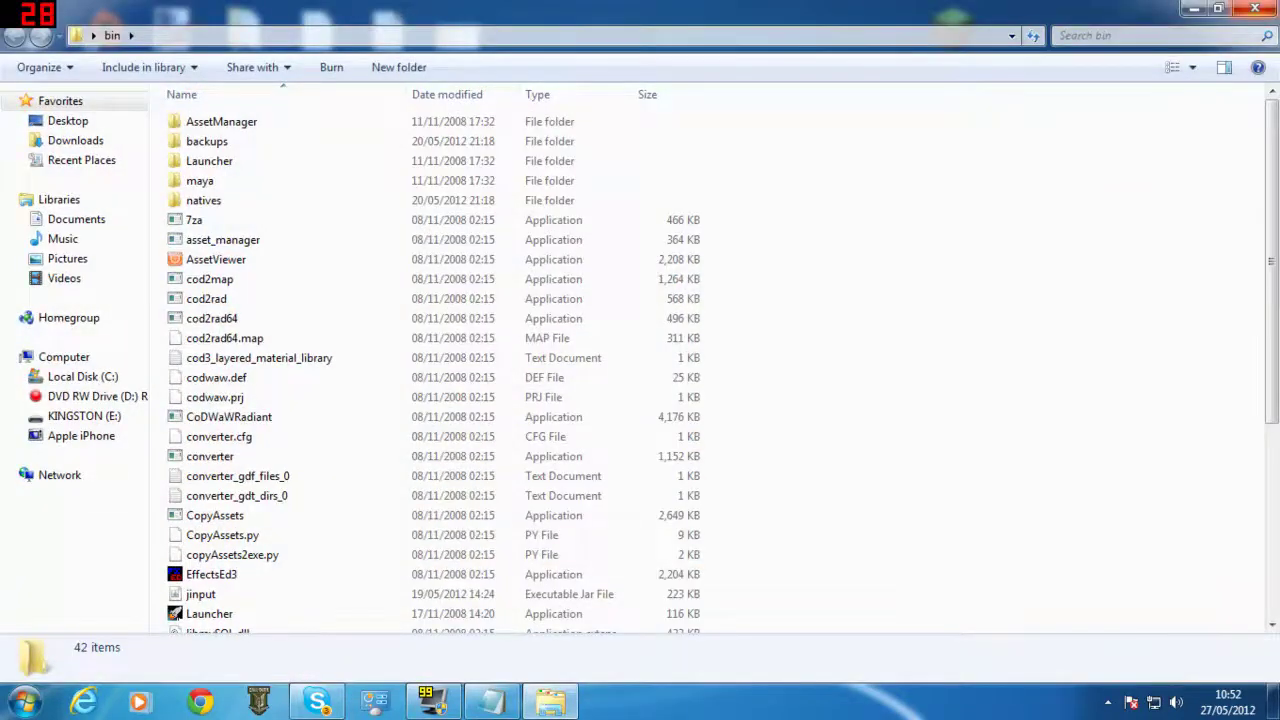
left_click(1254, 8)
left_click_drag(1093, 133, 316, 625)
left_click_drag(528, 520, 458, 628)
left_click_drag(528, 420, 458, 520)
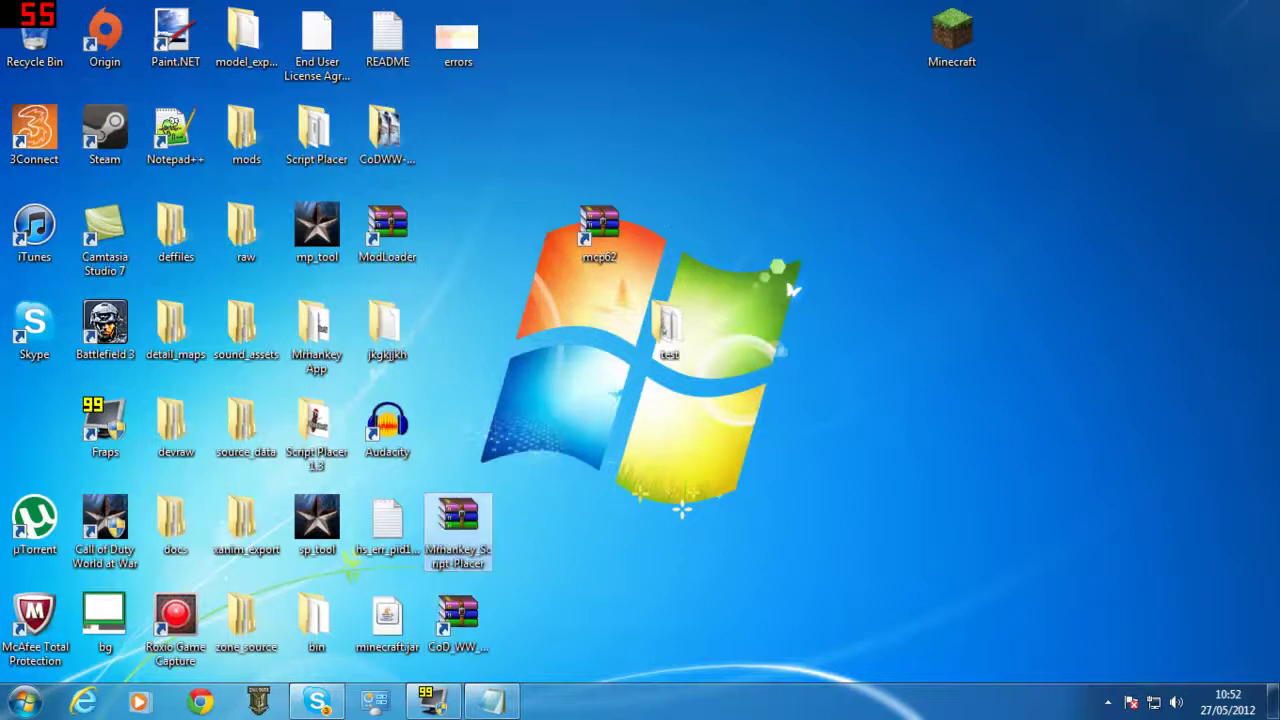
left_click_drag(668, 330, 528, 420)
left_click(599, 232)
left_click_drag(599, 232, 458, 330)
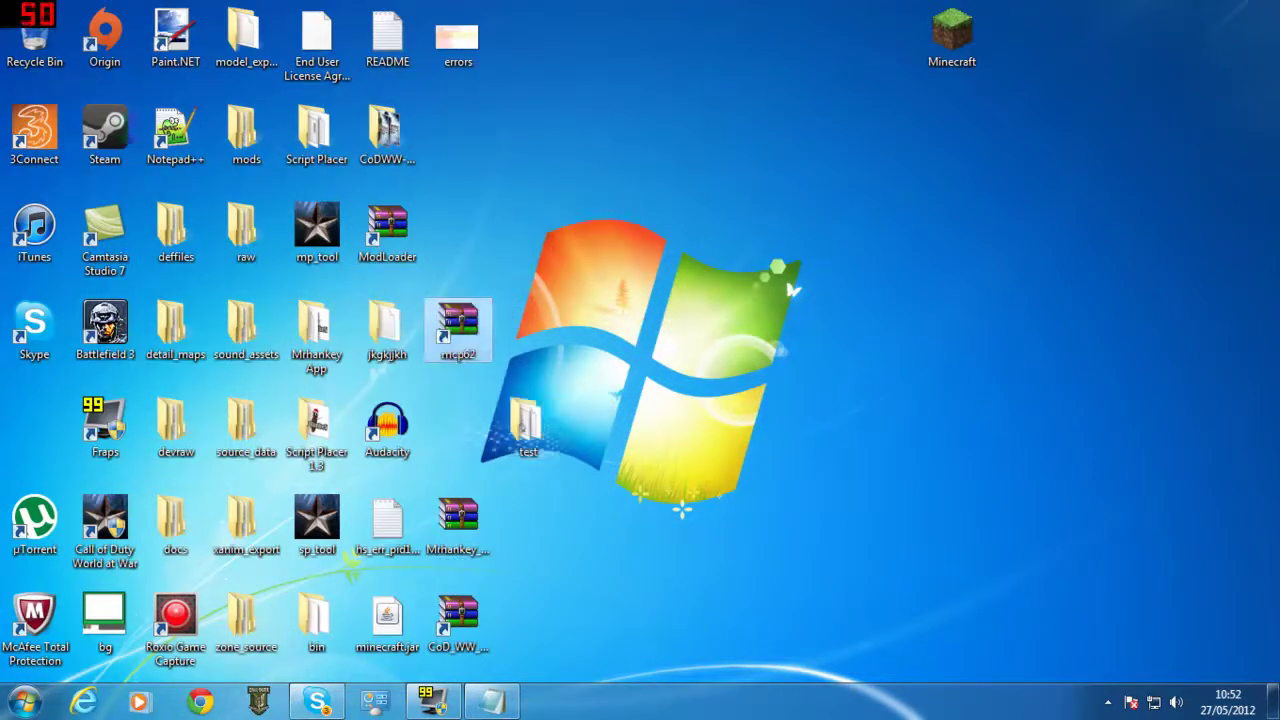
left_click_drag(528, 420, 458, 425)
Reposition the Minecraft icon in the open desktop area, launch Minecraft and log in with the remembered account.
left_click_drag(952, 35, 881, 228)
double_click(881, 228)
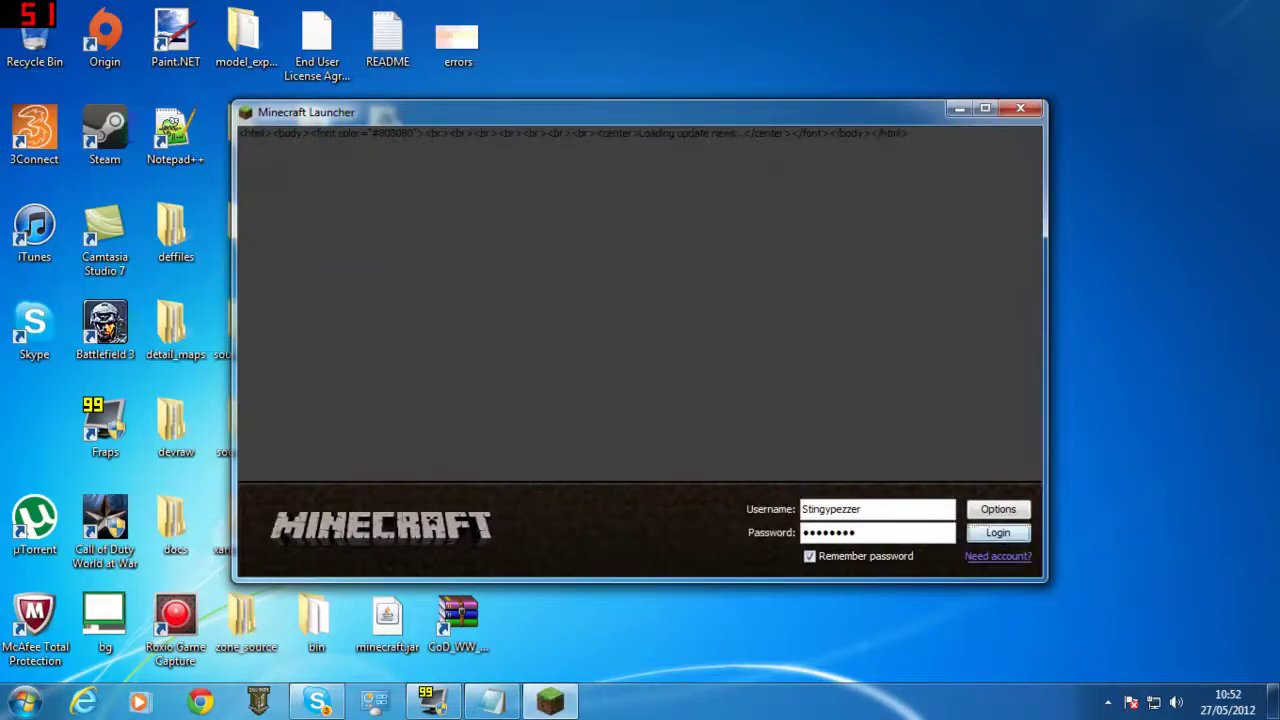
left_click(998, 533)
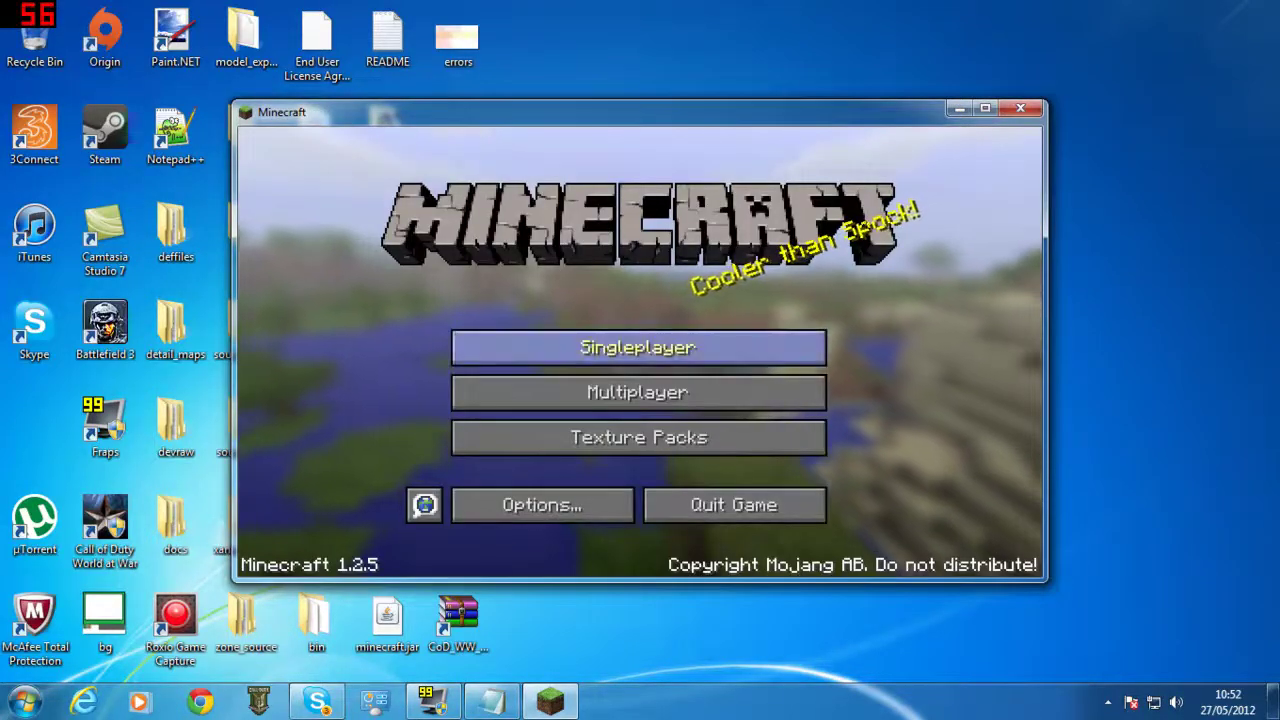
Load the single-player Creative Mode world dated 27/05/12 10:34.
left_click(640, 346)
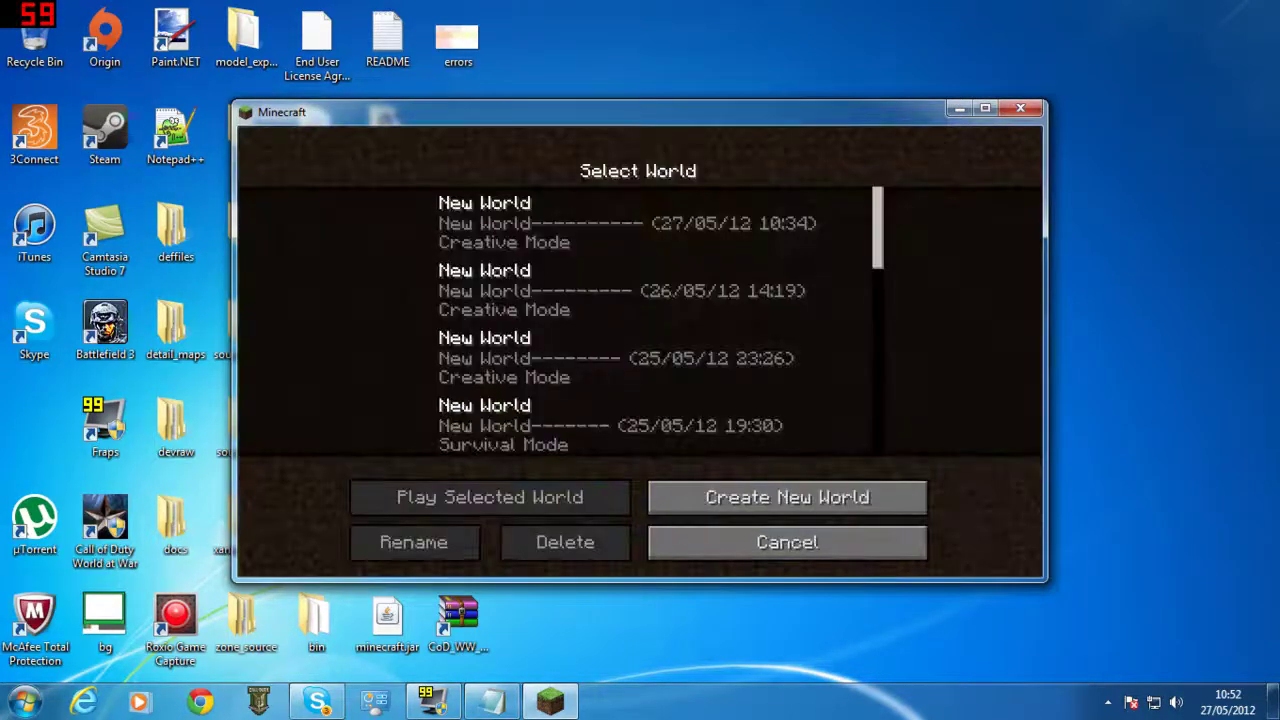
scroll(660, 320, "down", 5)
scroll(660, 320, "up", 5)
double_click(628, 223)
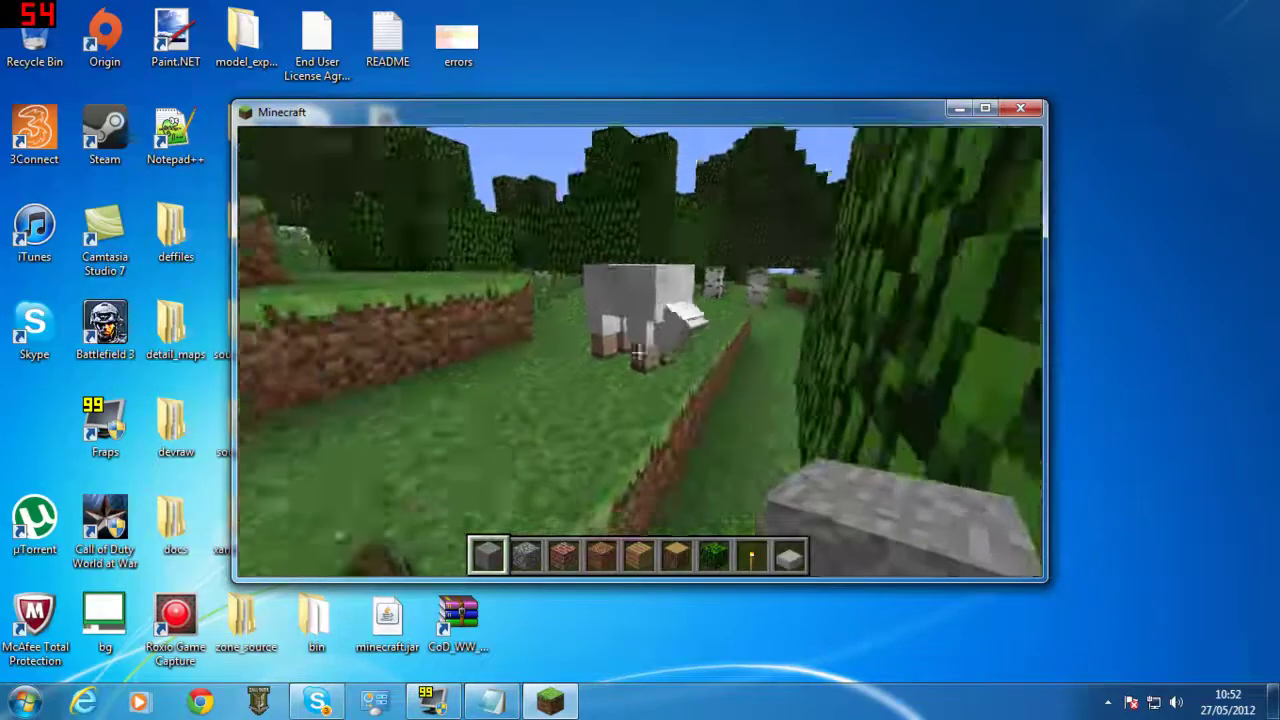
Examine the used and allocated memory on the game's debug screen while walking around, and close Minecraft.
left_click(640, 352)
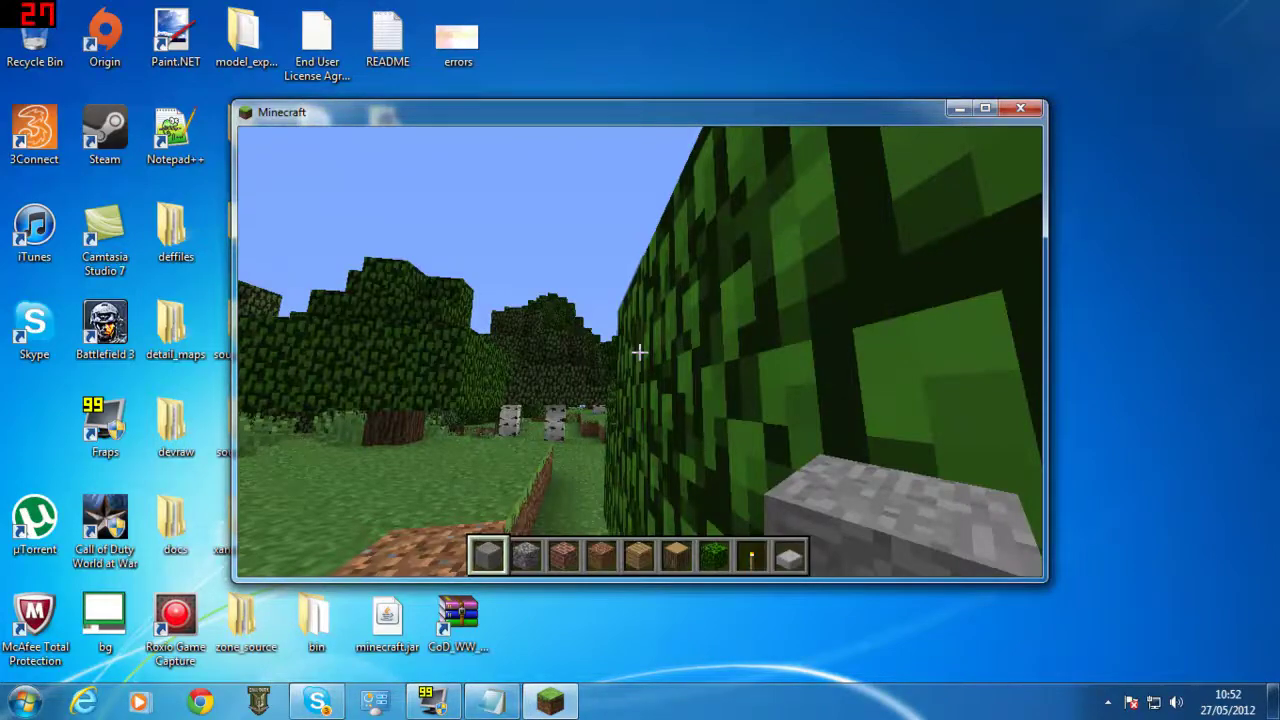
key("shift+F3")
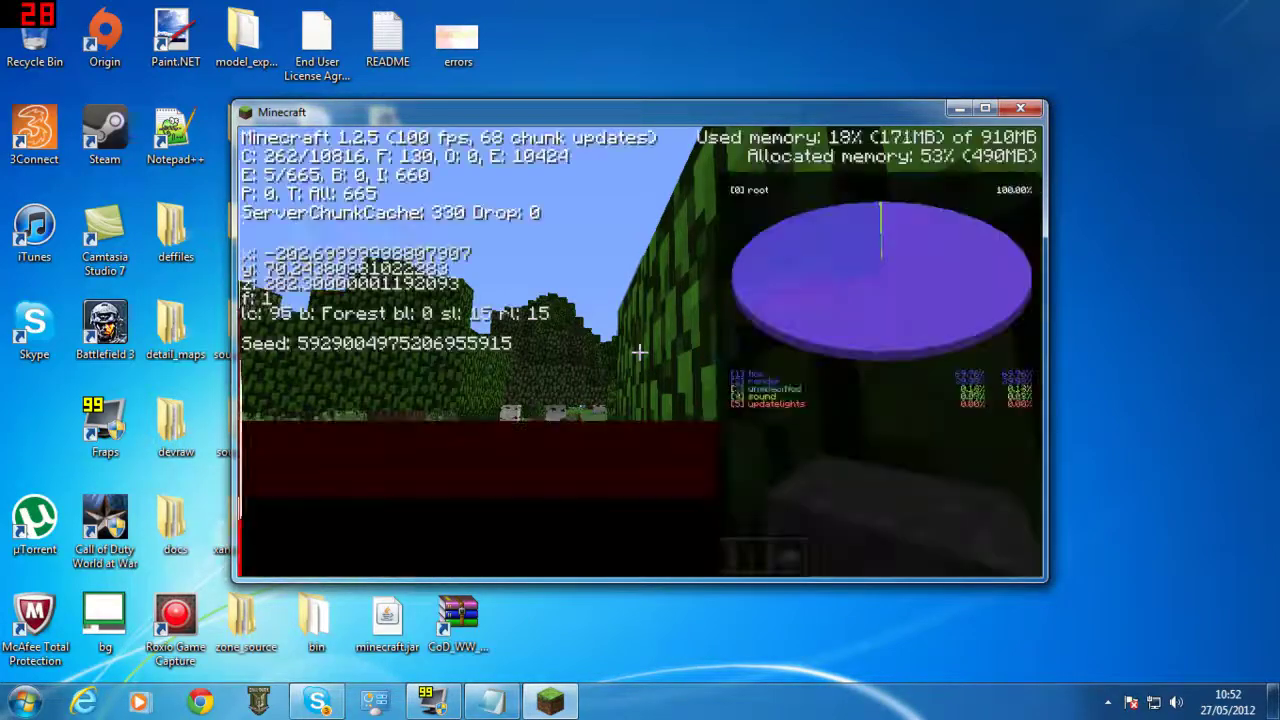
key("w")
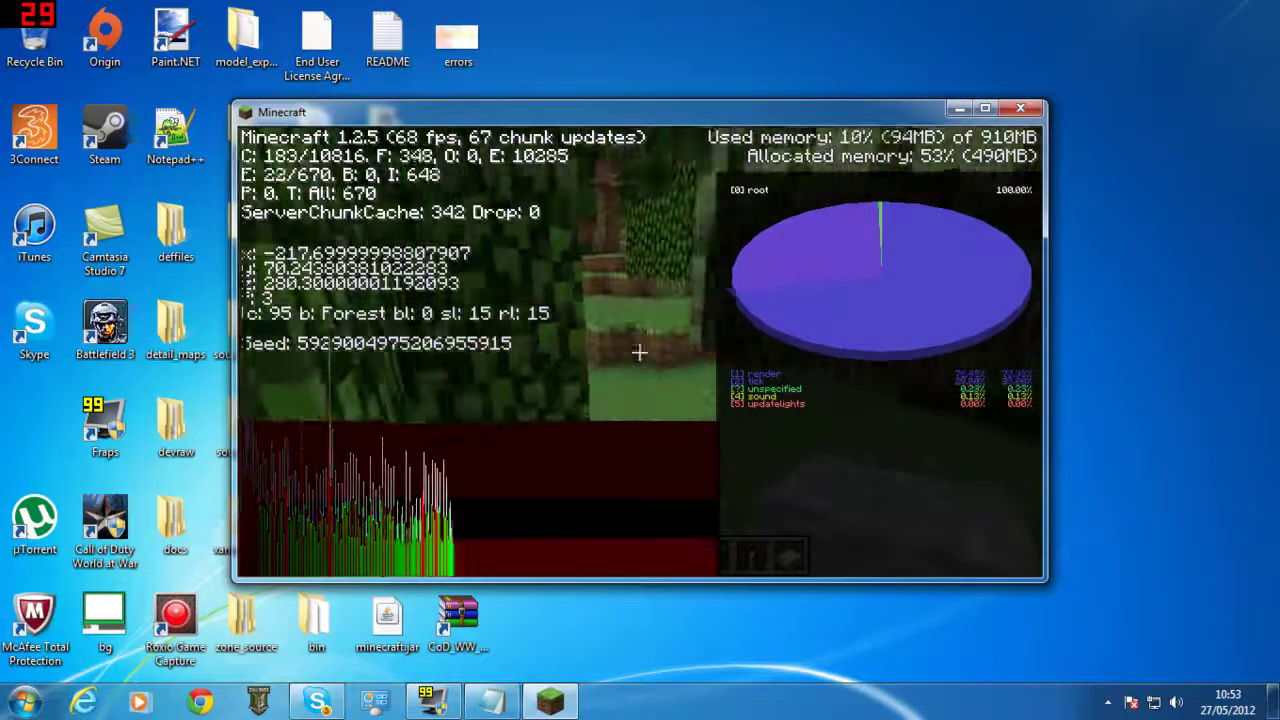
key("w")
key("w")
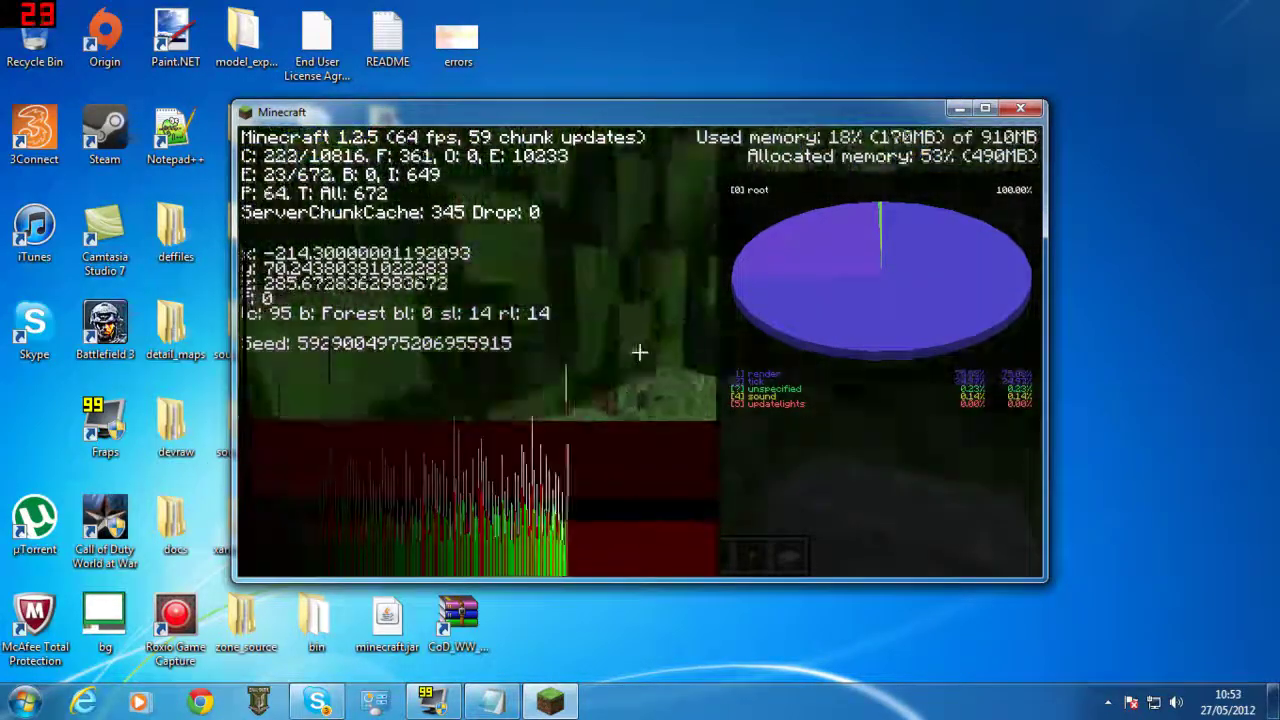
key("w")
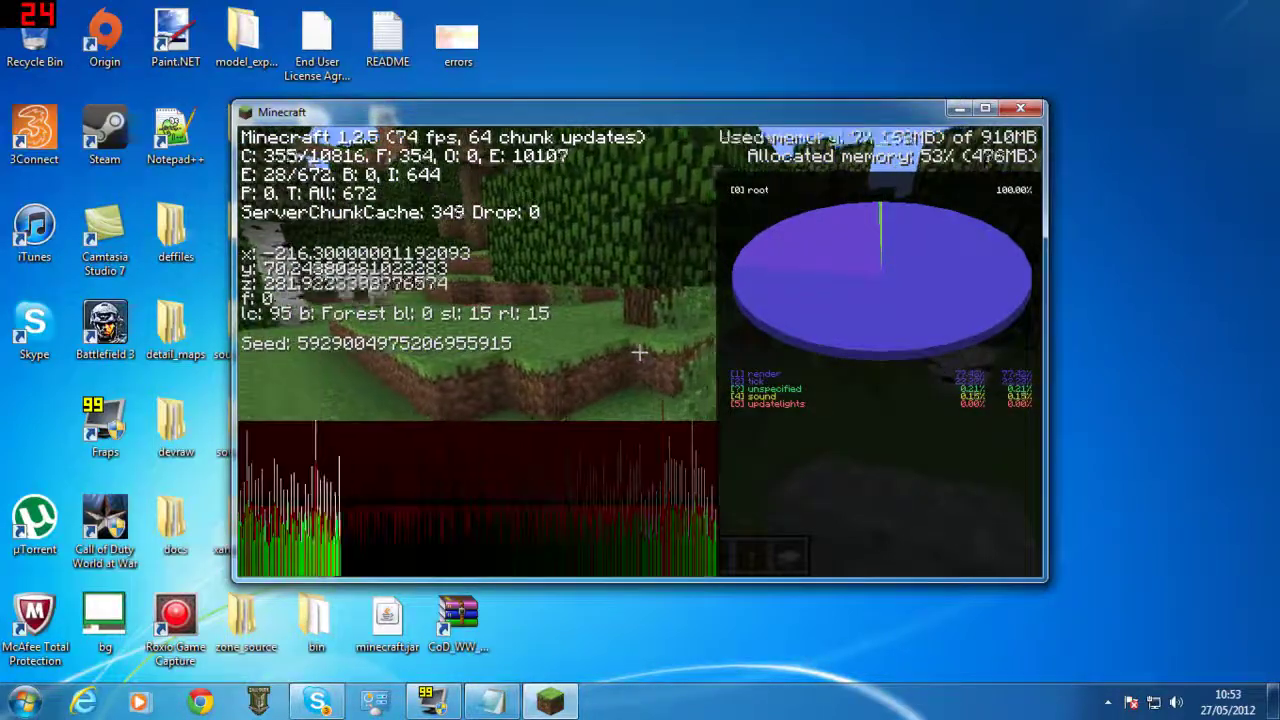
key("F3")
key("alt+F4")
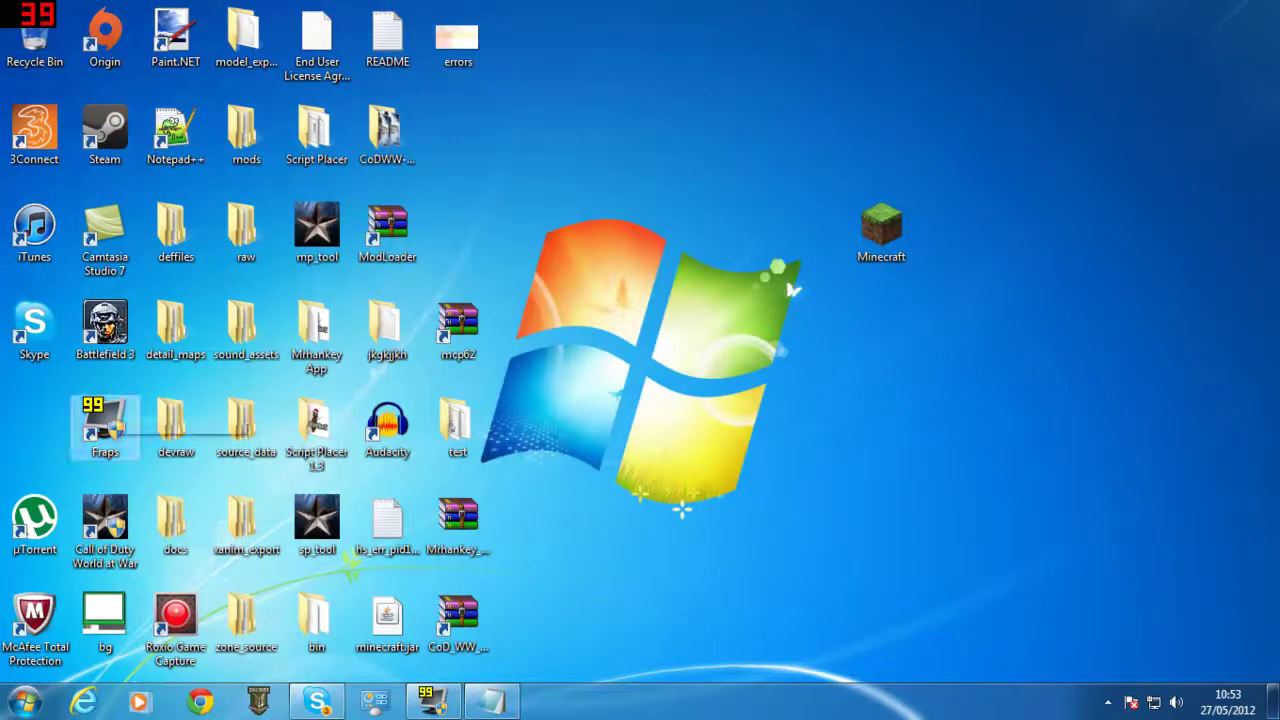
Shift the desktop icons from Fraps to test one column over to fill the gap, and place mcp62 in the freed slot.
left_click_drag(105, 425, 34, 425)
left_click_drag(175, 425, 105, 425)
left_click_drag(246, 425, 175, 425)
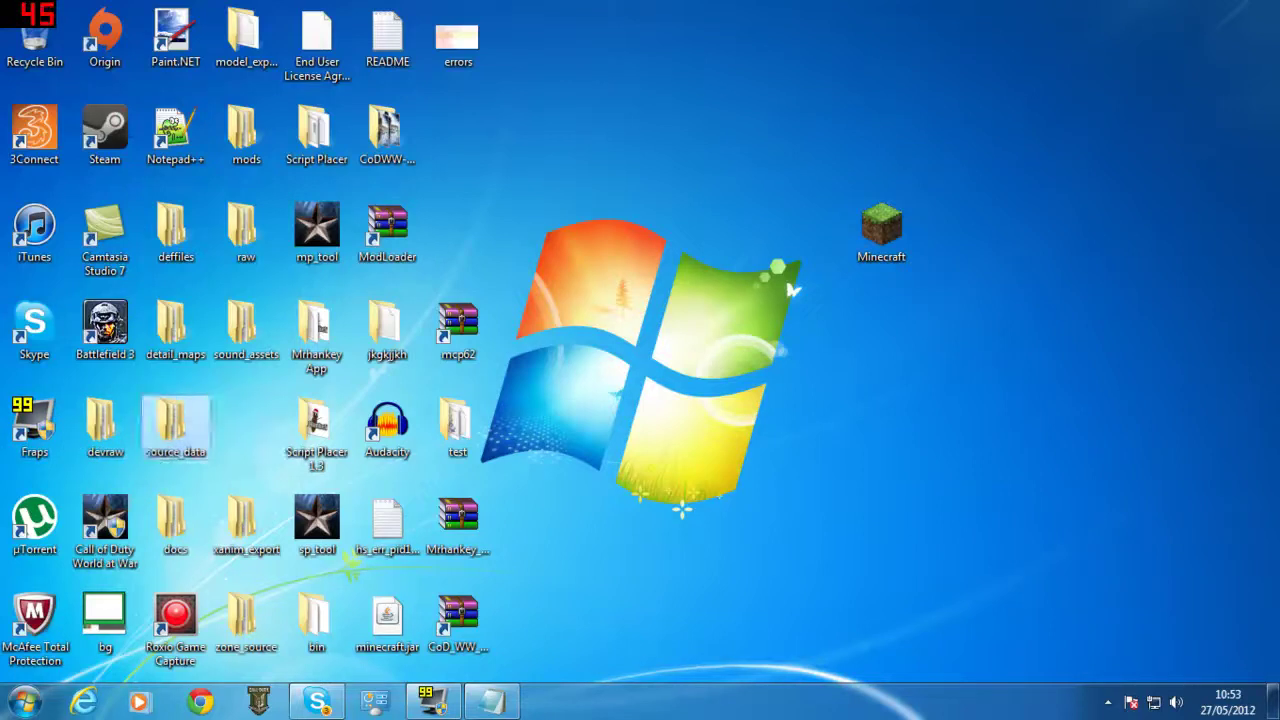
left_click_drag(316, 430, 246, 430)
left_click_drag(387, 430, 316, 430)
left_click_drag(457, 430, 387, 430)
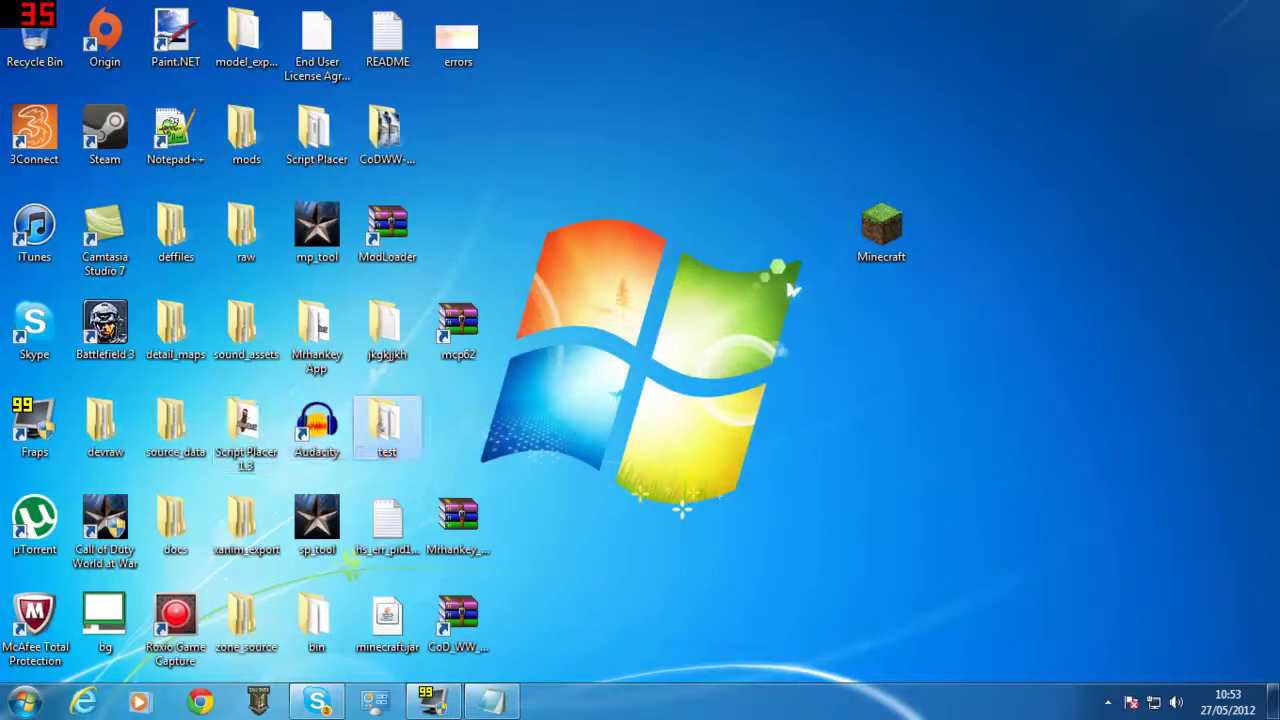
left_click_drag(457, 325, 457, 425)
Create a new folder on the desktop and place it directly below the Minecraft icon.
right_click(716, 100)
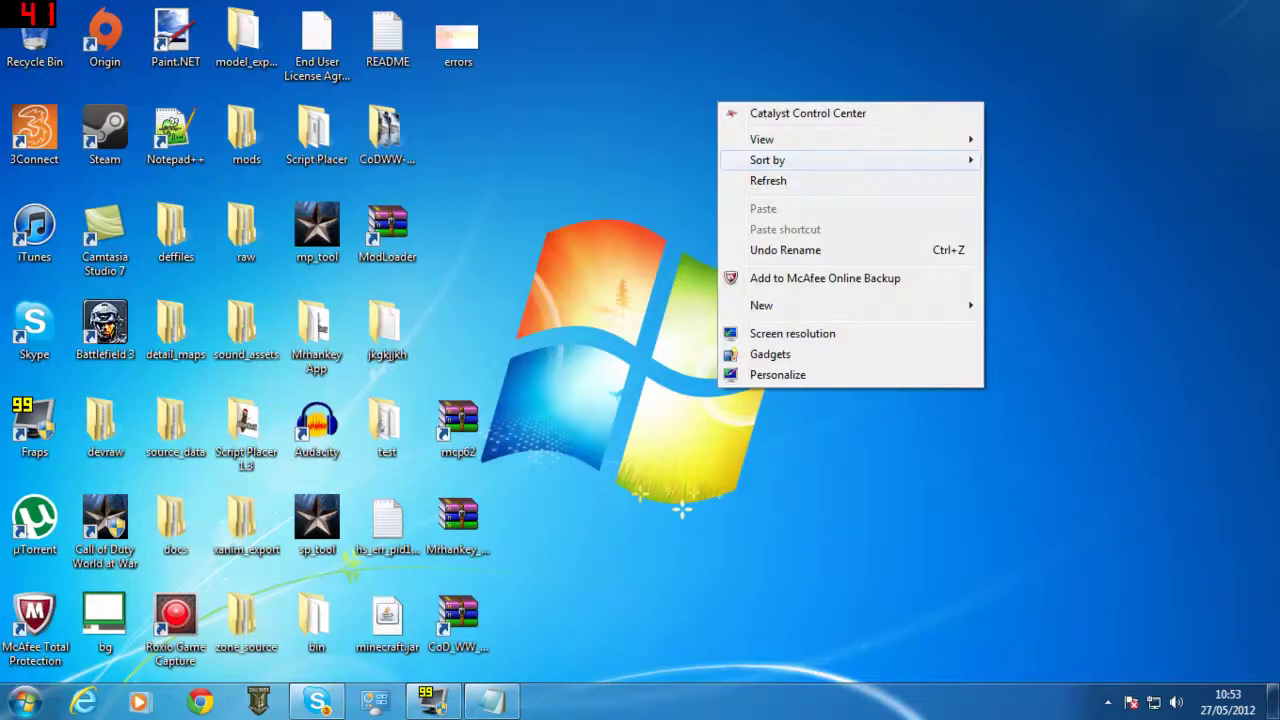
mouse_move(745, 303)
left_click(1027, 305)
key("Return")
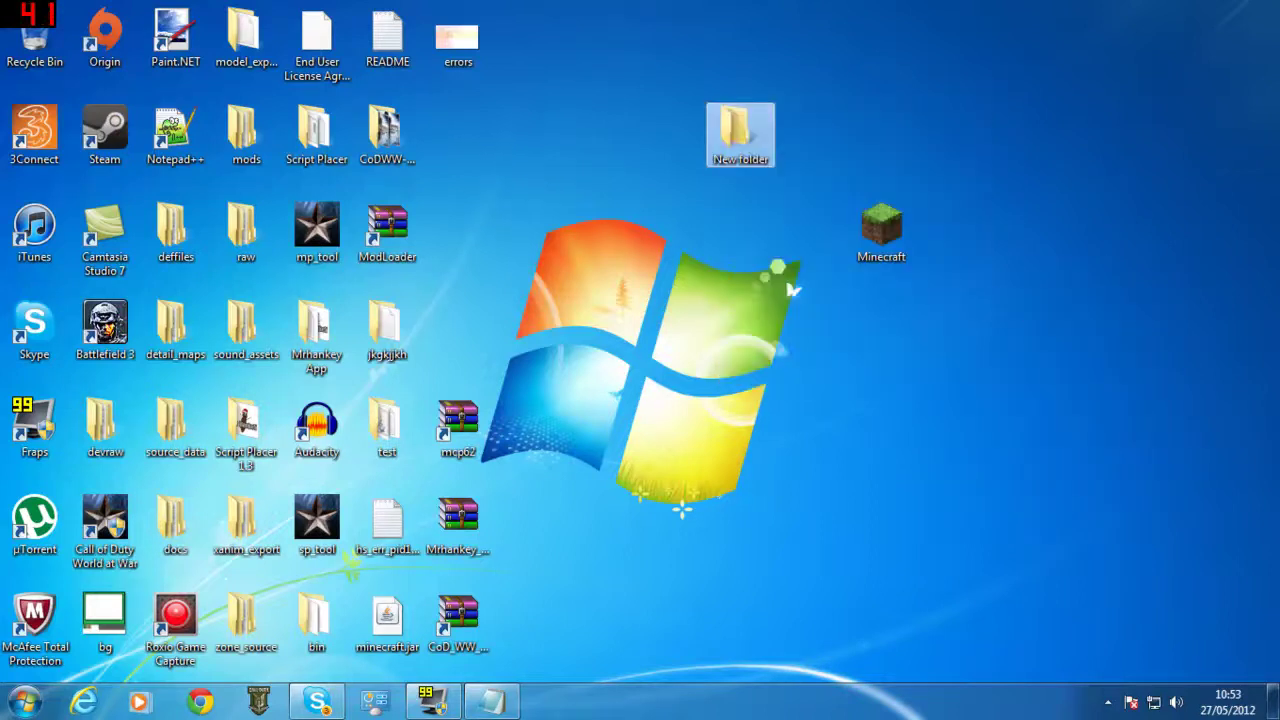
left_click_drag(735, 125, 880, 325)
Rename the new folder as "Minecraft MORe RAM".
right_click(877, 330)
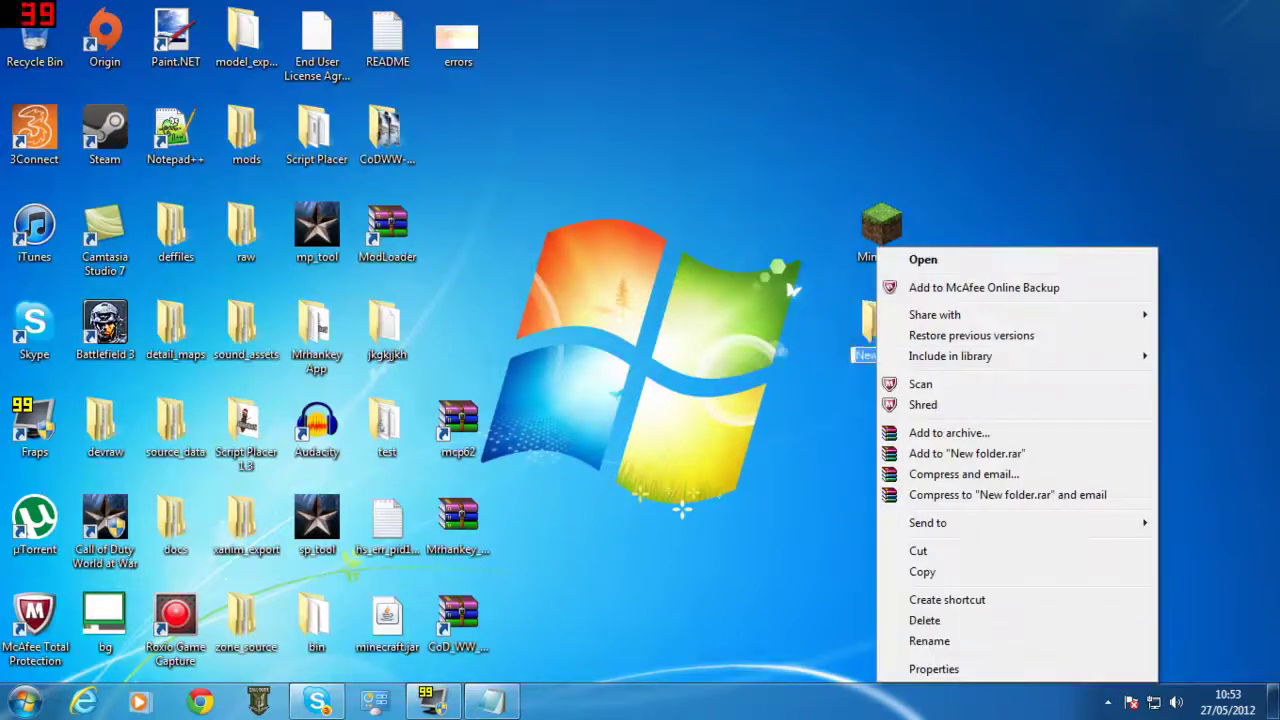
left_click(930, 641)
type("Minecraft")
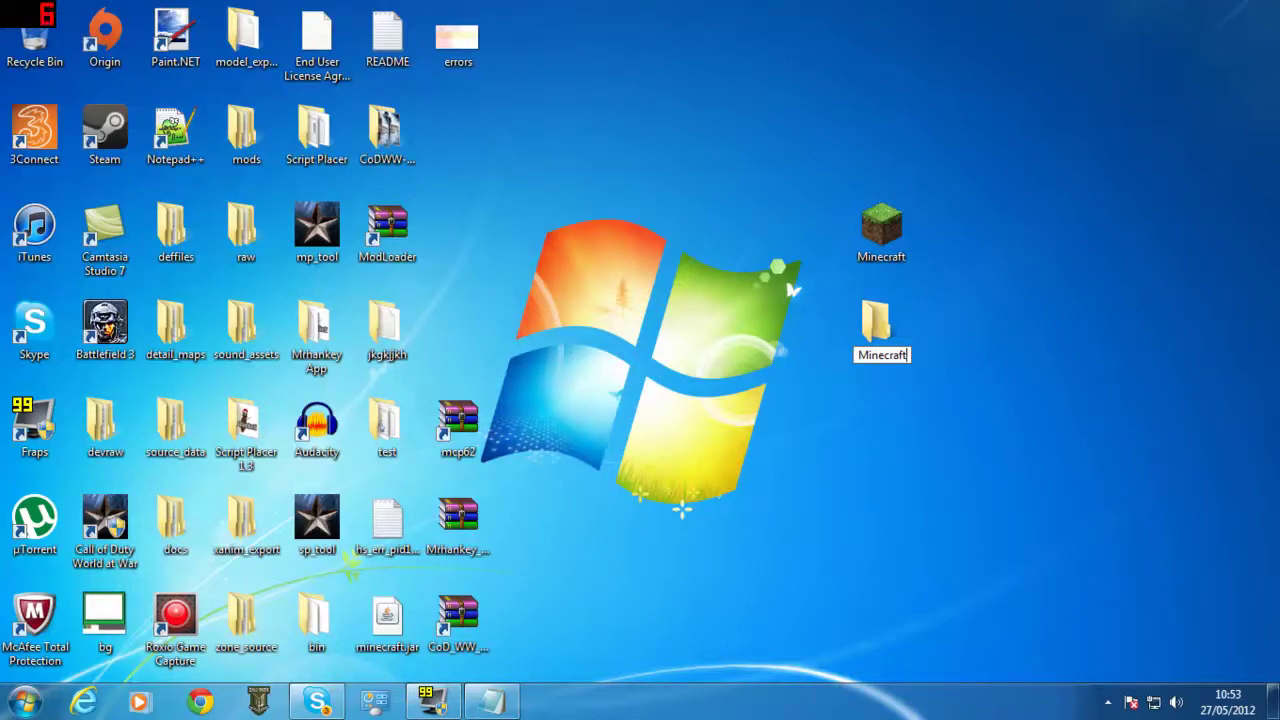
type(" MOR ")
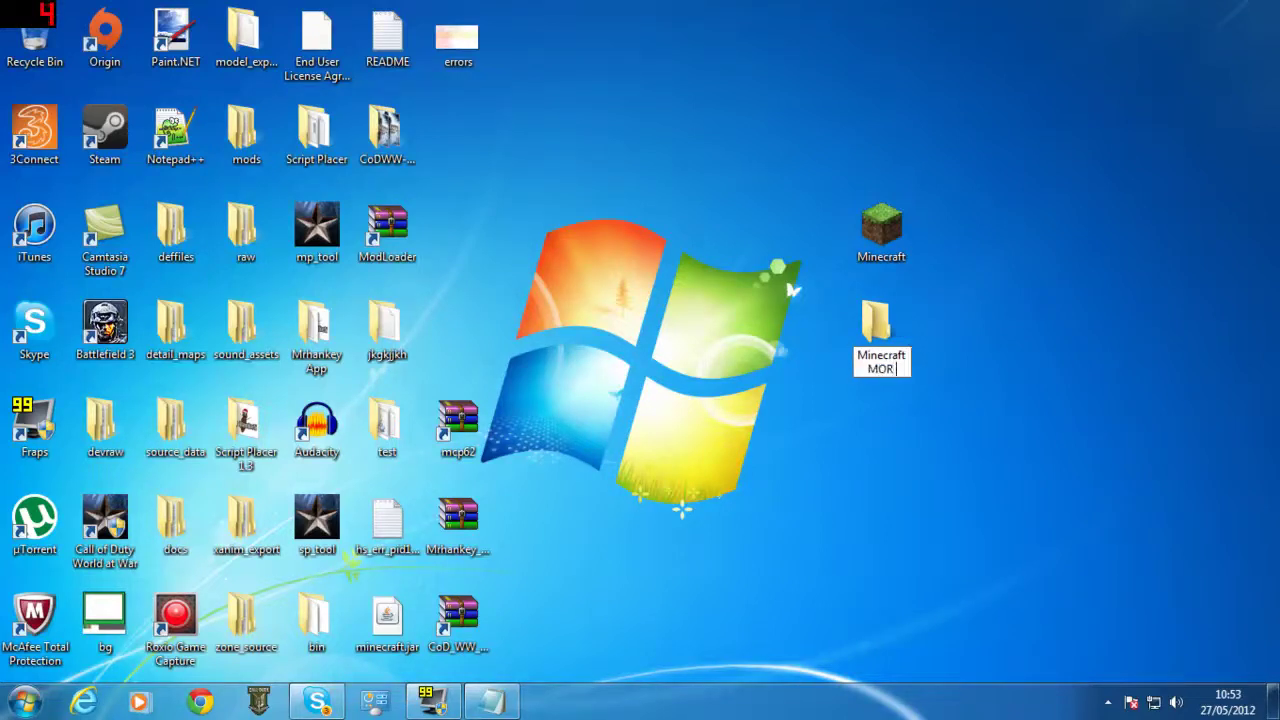
type("RAM")
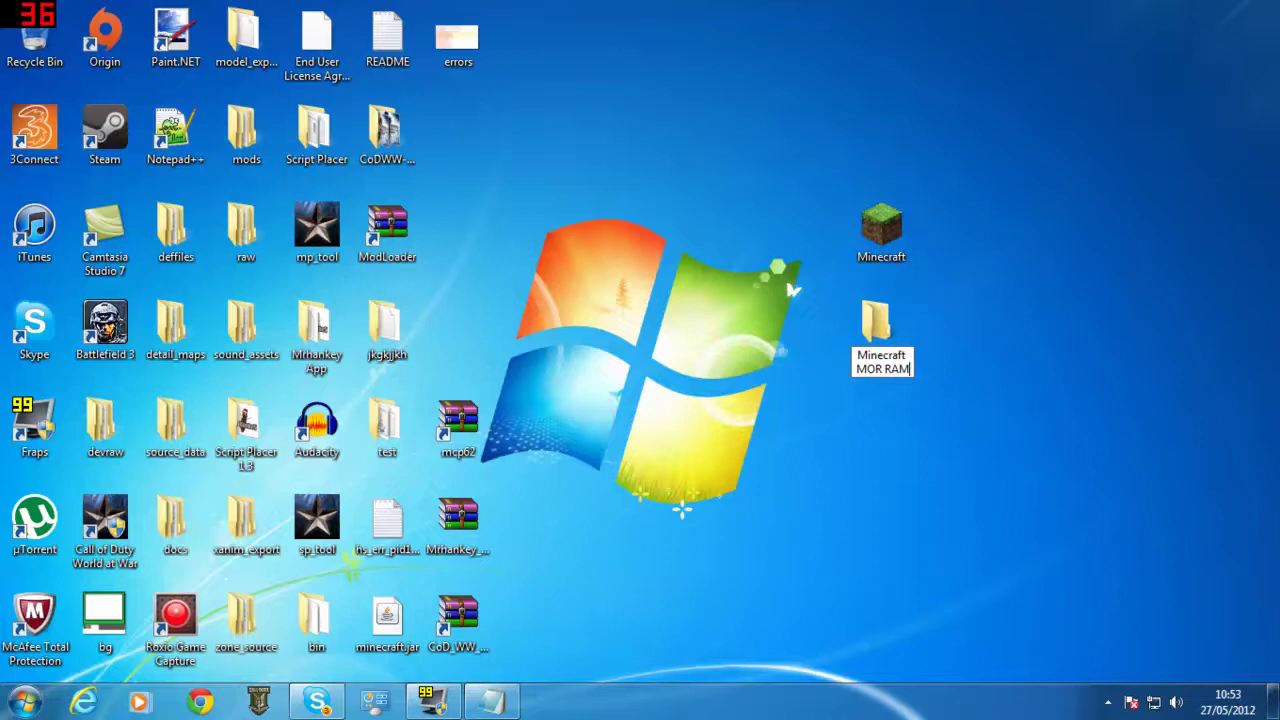
key("Left")
key("Left")
key("Left")
key("Left")
key("Left")
type("e")
key("Return")
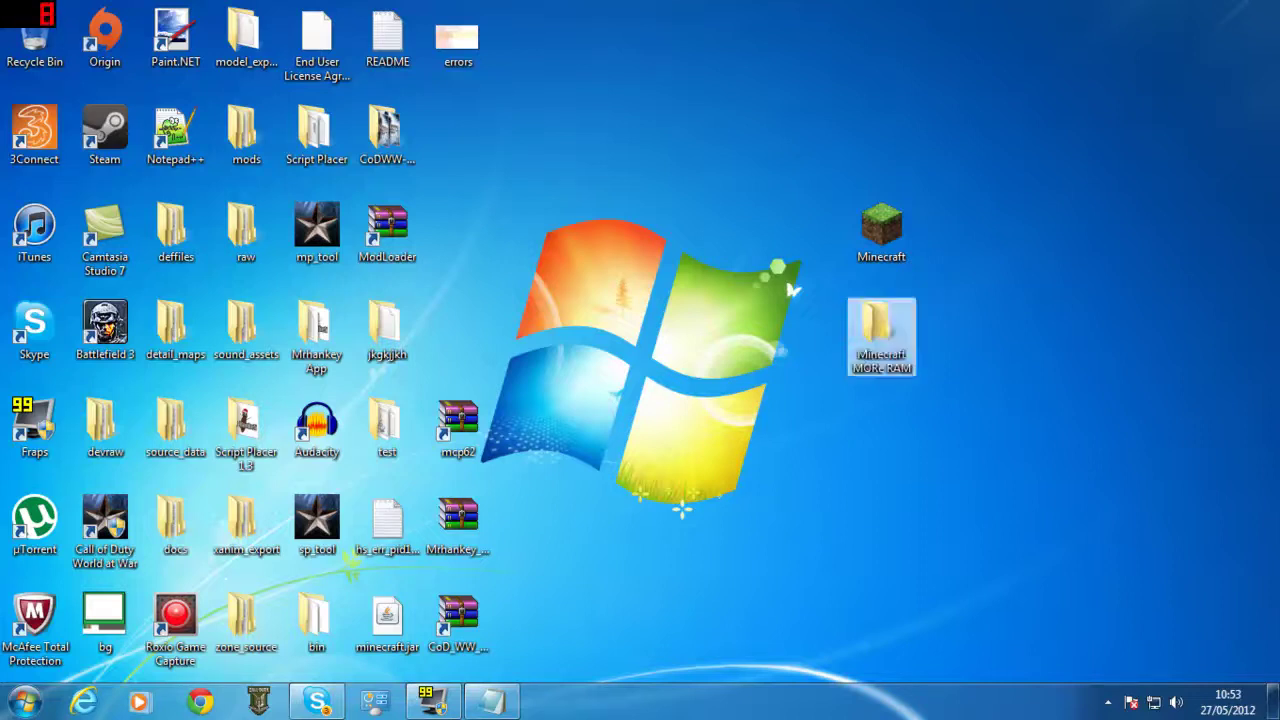
Correct the folder's name to "Minecraft MORE RAM" with a capital E.
key("shift+F10")
left_click(933, 641)
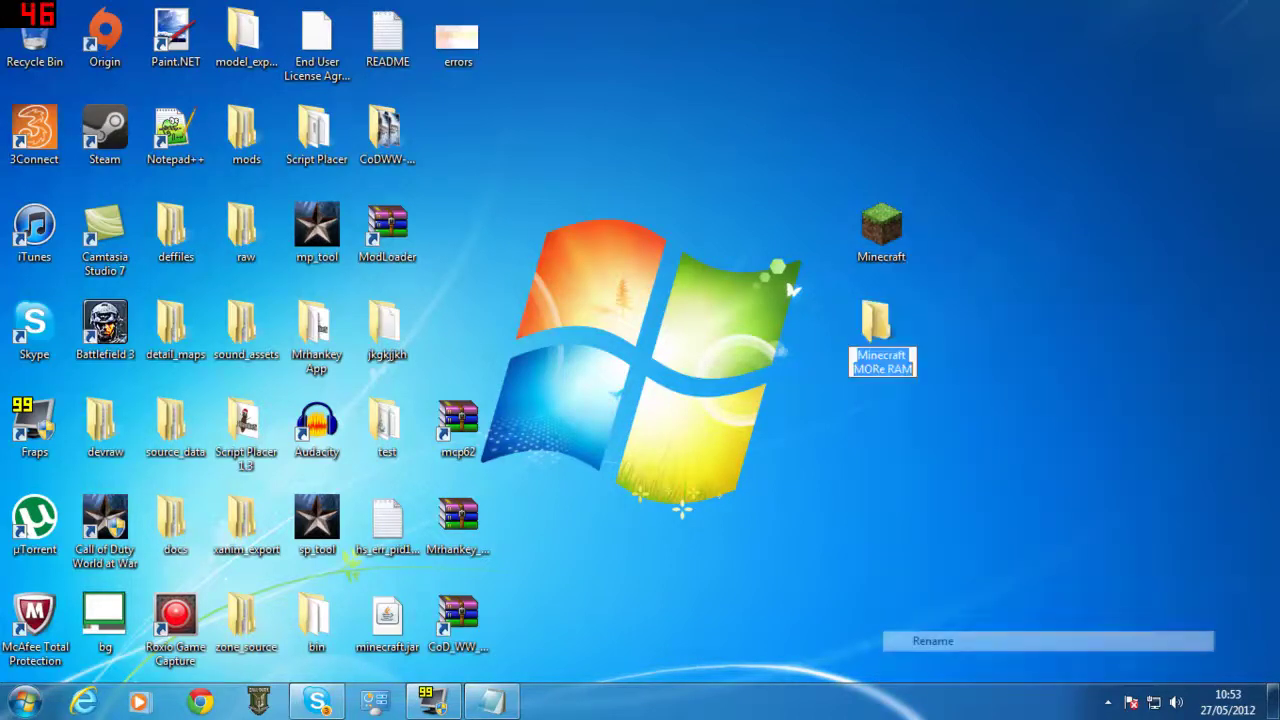
left_click(885, 369)
key("BackSpace")
type("E")
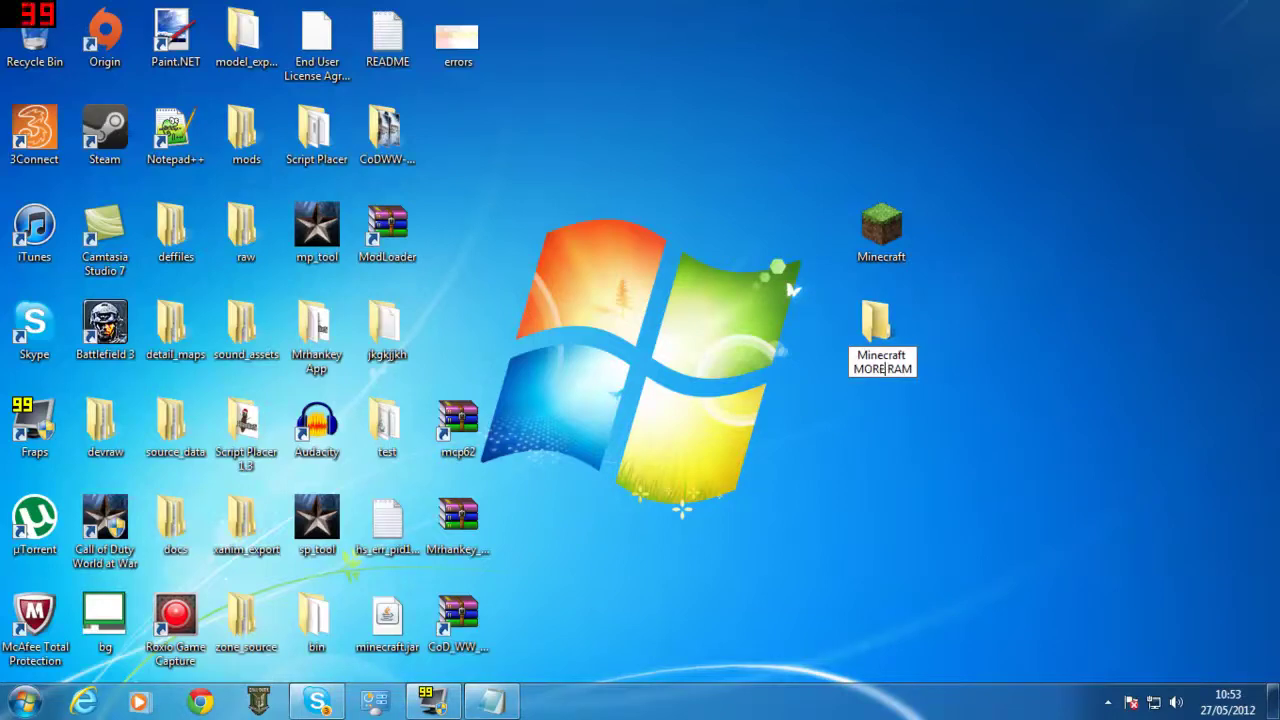
key("Return")
Move the Minecraft application into the Minecraft MORE RAM folder and open that folder.
left_click_drag(882, 228, 890, 322)
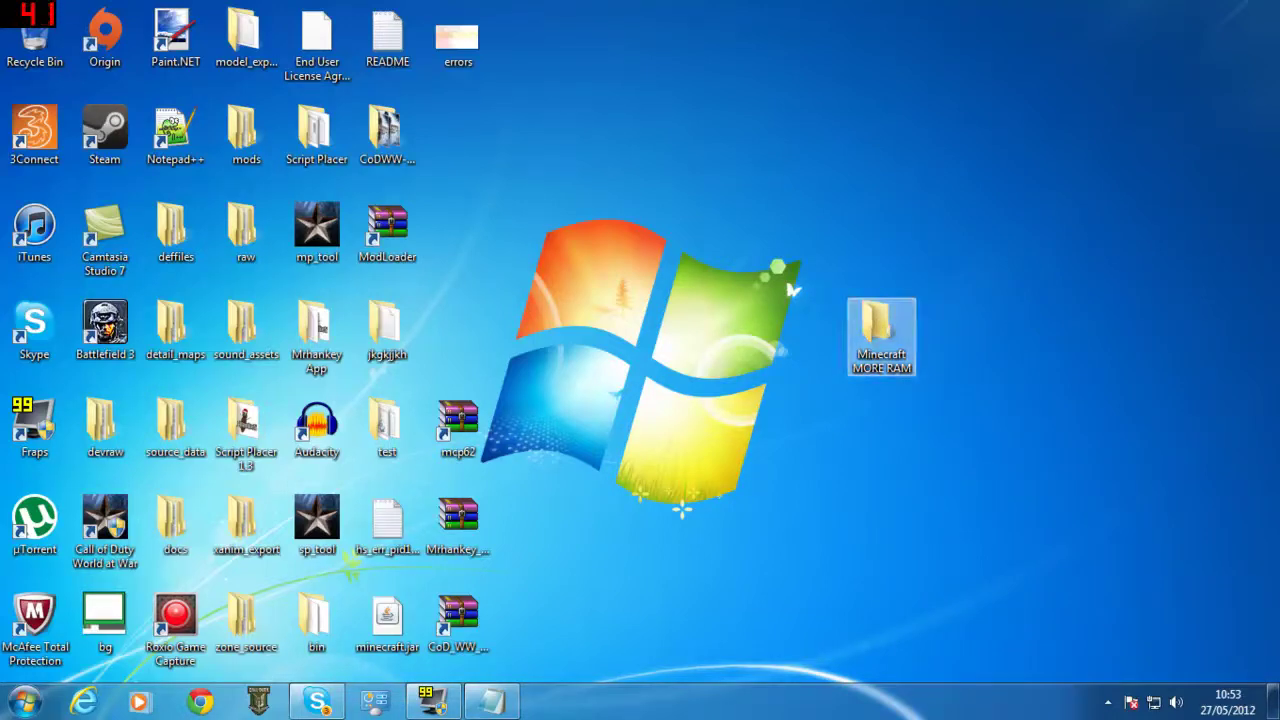
double_click(881, 330)
left_click(212, 122)
left_click(228, 213)
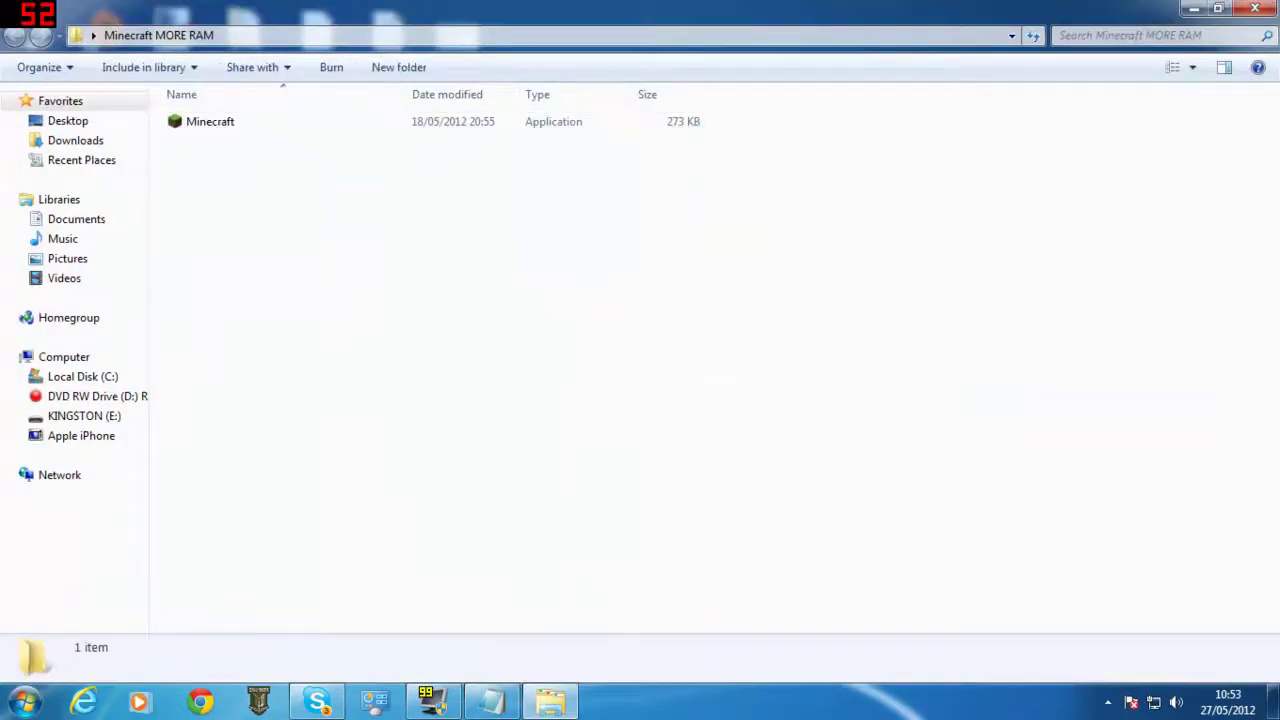
Create a new text document with its default name in the Minecraft MORE RAM folder.
right_click(228, 213)
mouse_move(300, 493)
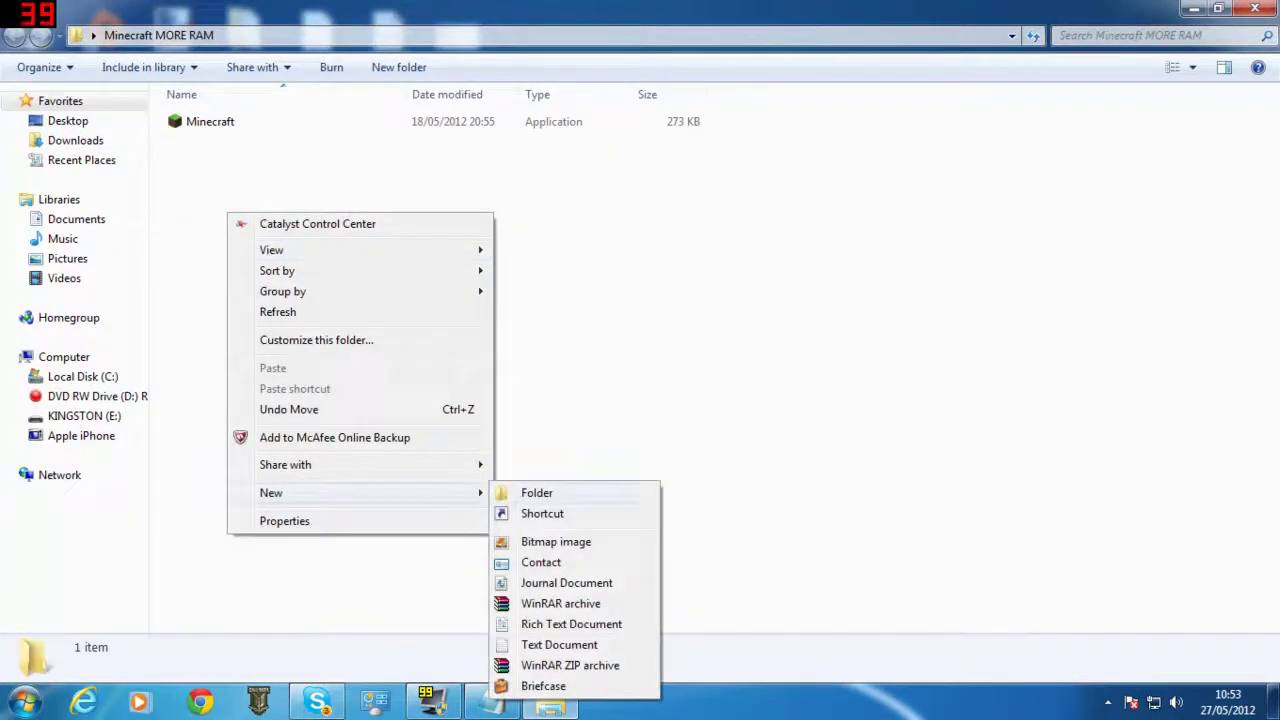
key("Up")
key("Up")
key("Up")
key("Return")
left_click(400, 260)
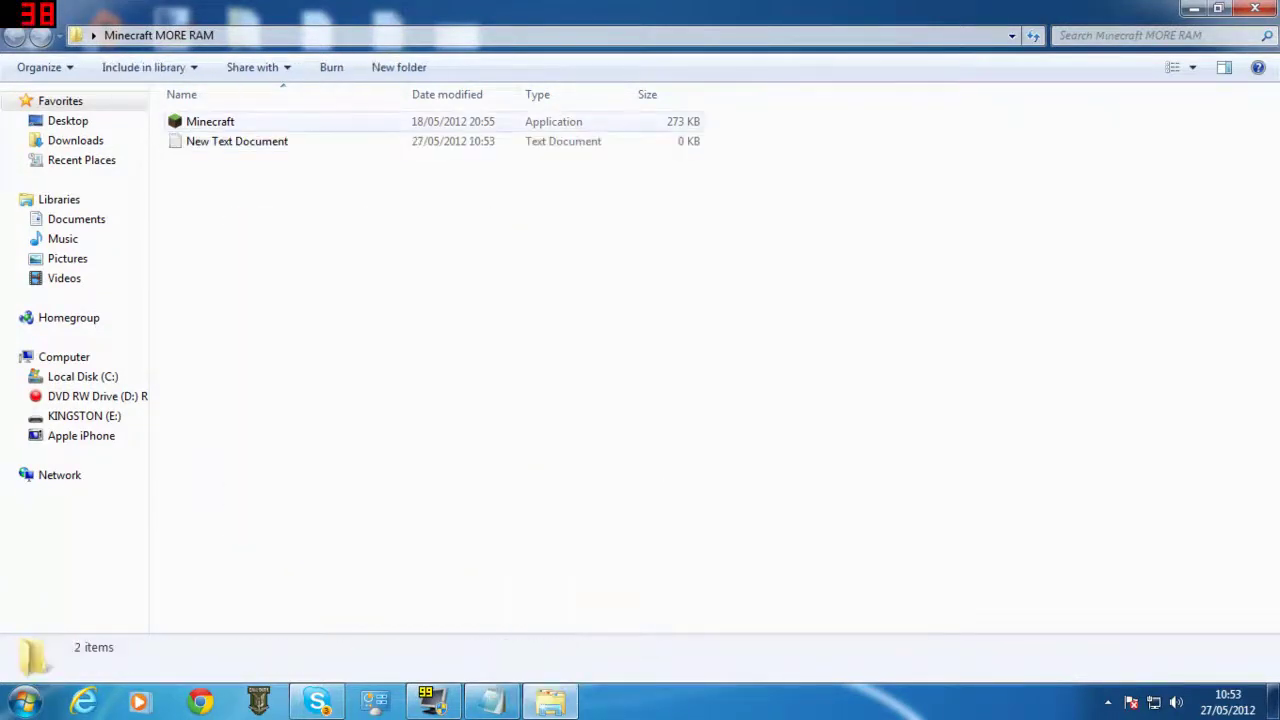
Open the new text document and enter the command "javaw -Xmx2048 -Xms1024".
double_click(237, 141)
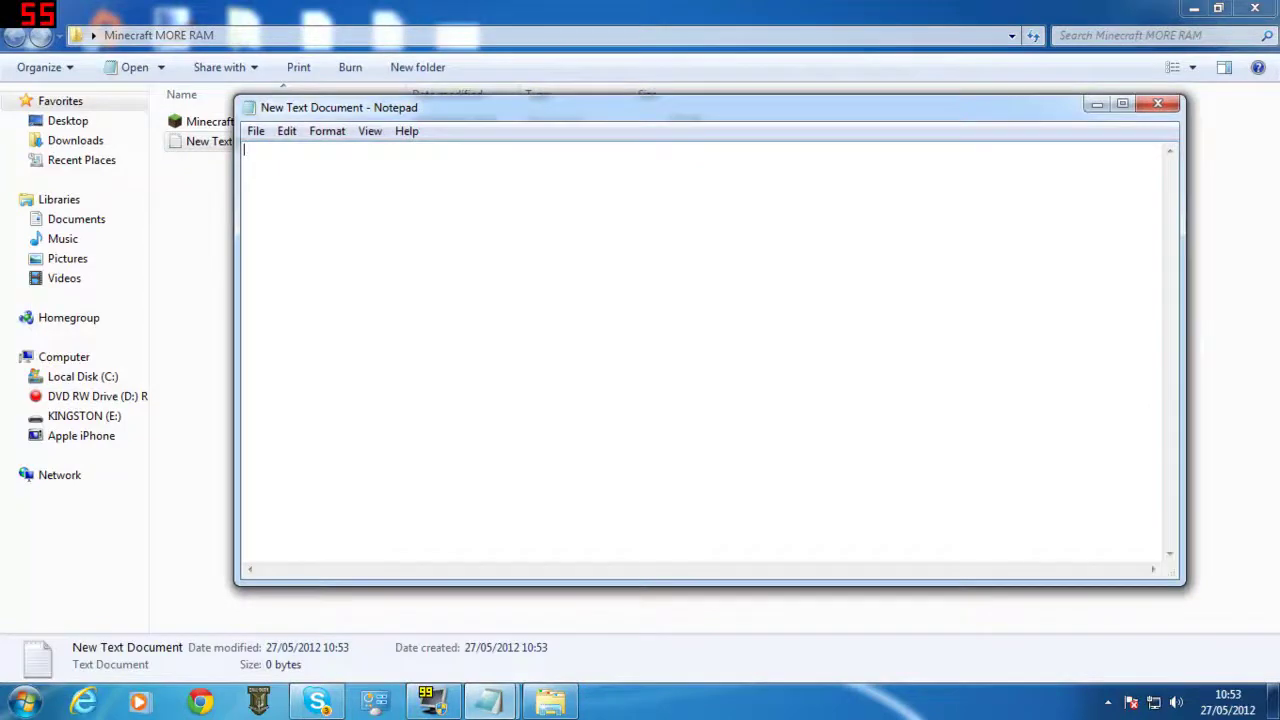
type("jav")
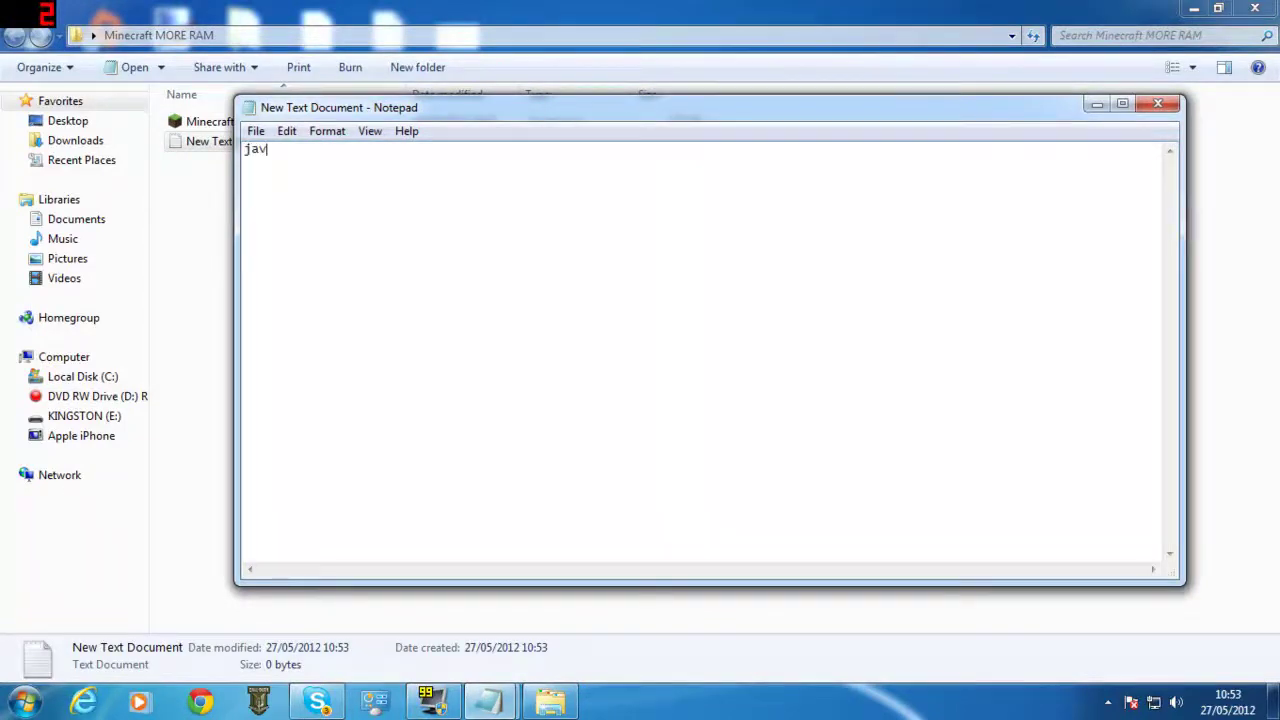
type("aw -")
key("F5")
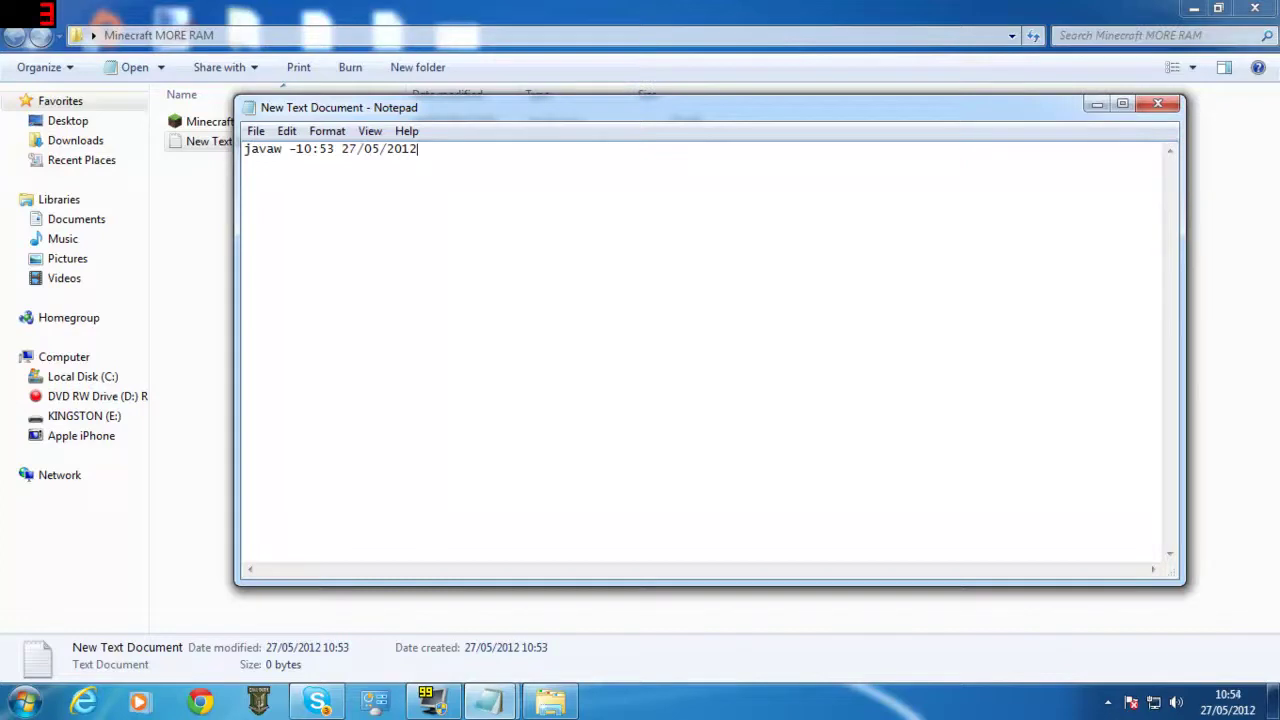
key("ctrl+z")
type("Xmz")
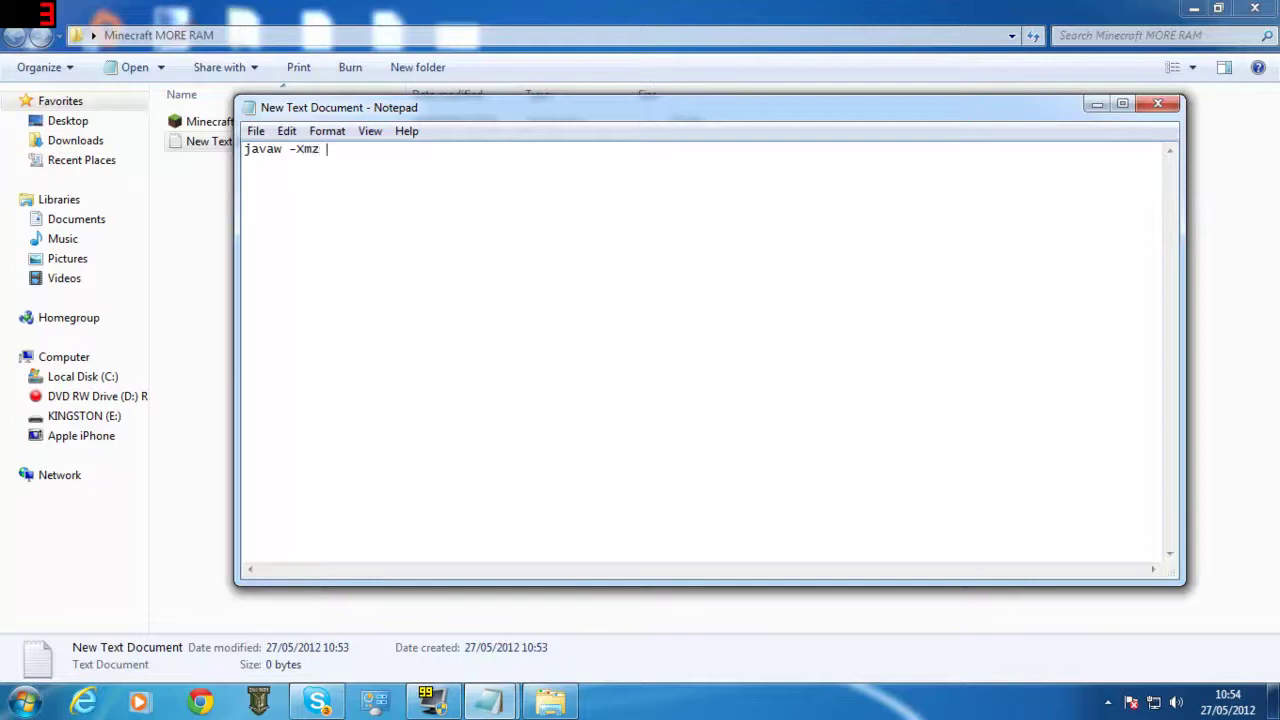
key("BackSpace")
key("BackSpace")
type("x2048")
type("-Xms1024")
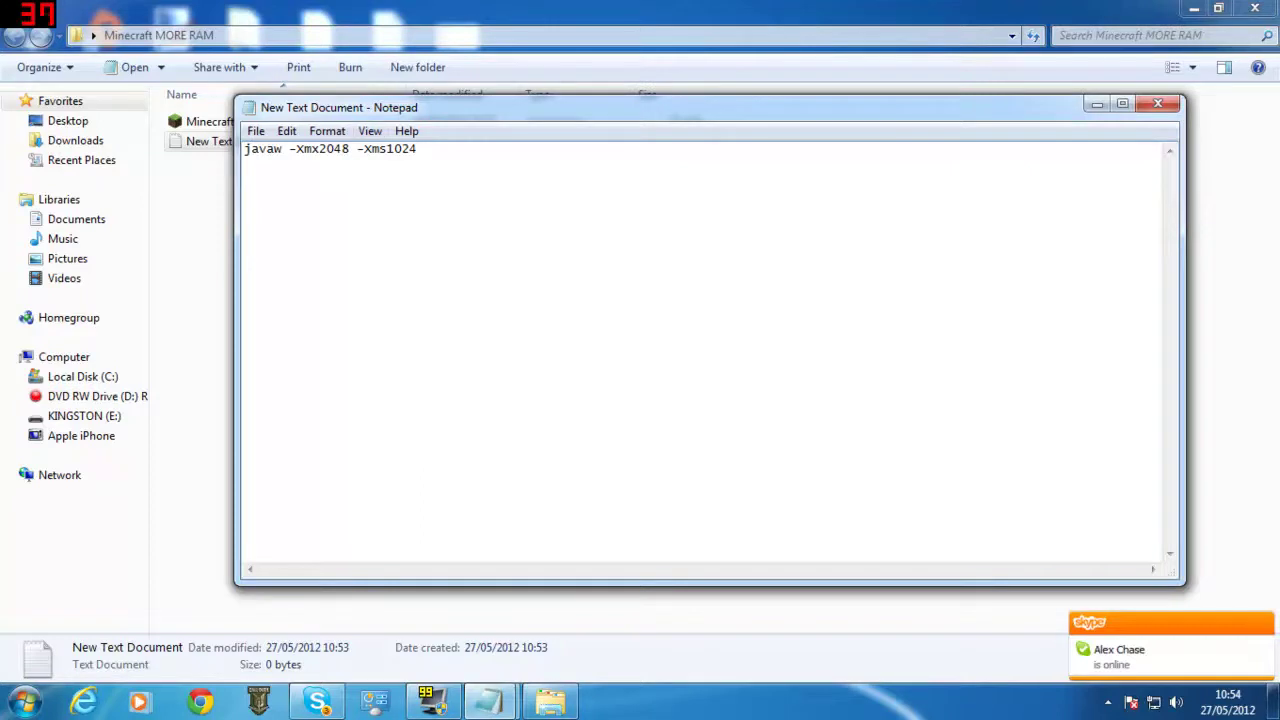
left_click_drag(357, 148, 418, 149)
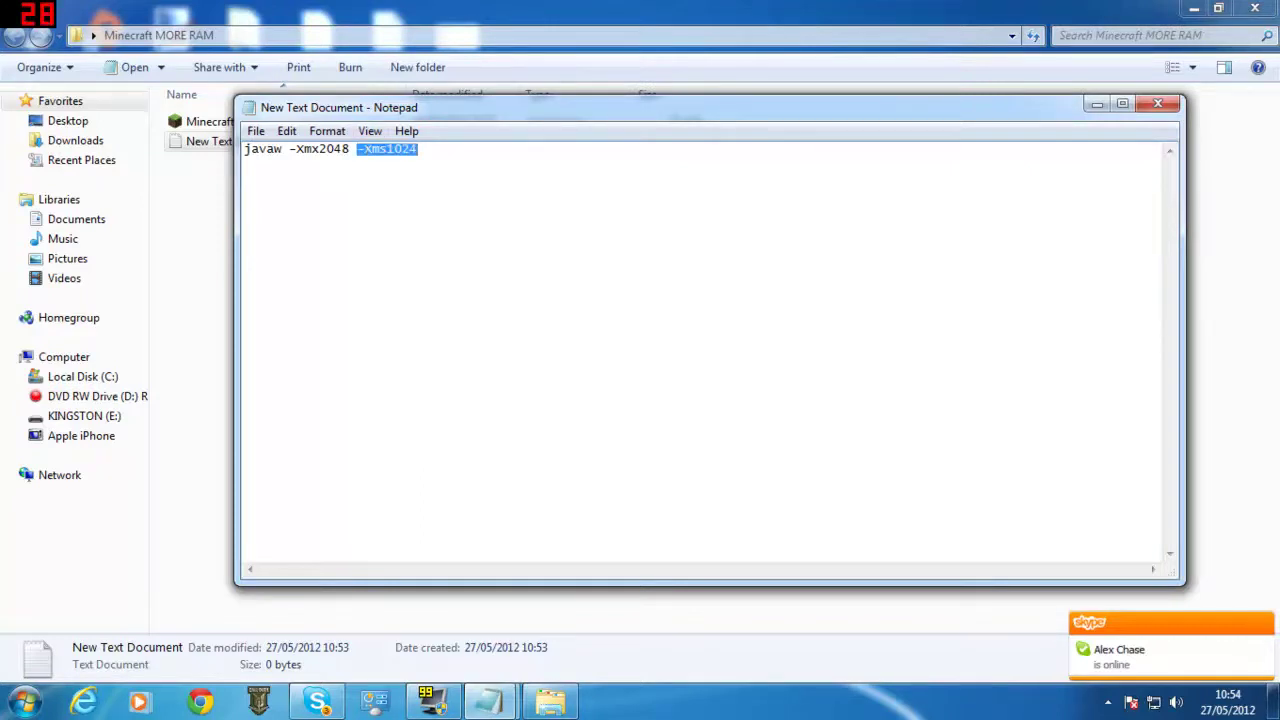
left_click(289, 148)
left_click_drag(289, 148, 350, 149)
Append -jar "C:\Users\Yourname to the end of the command line.
left_click(418, 149)
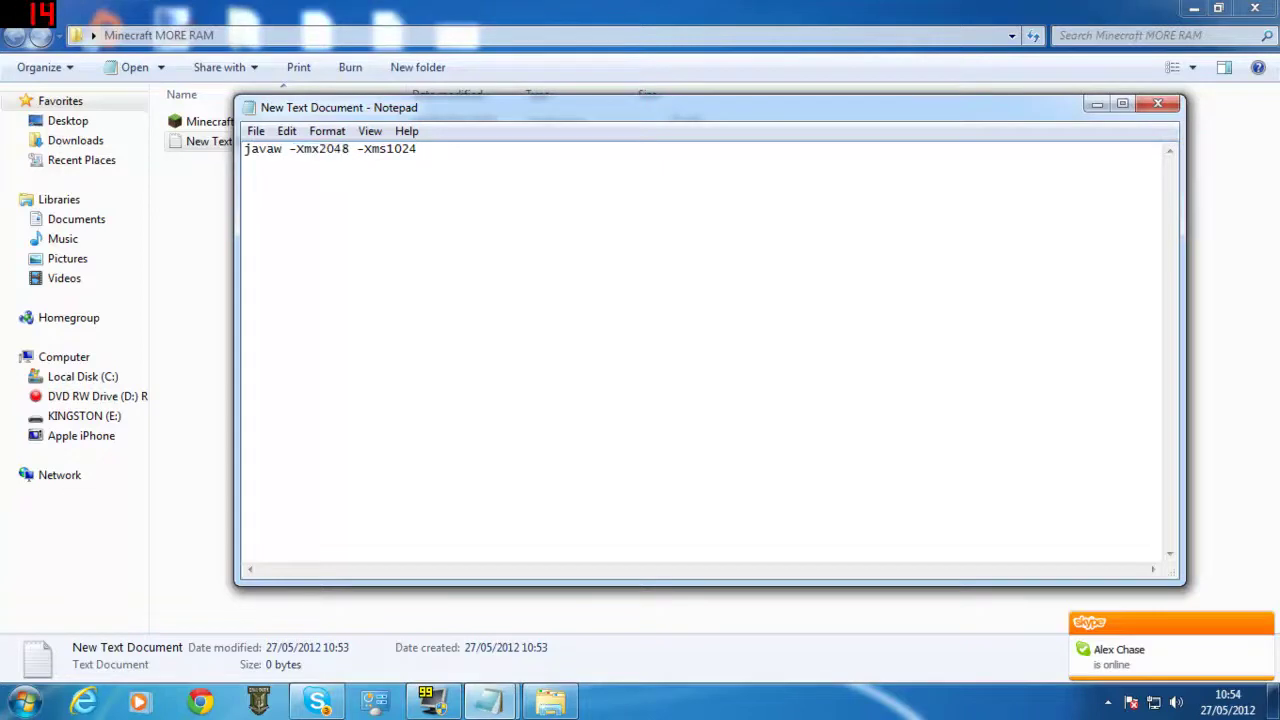
type("-jar")
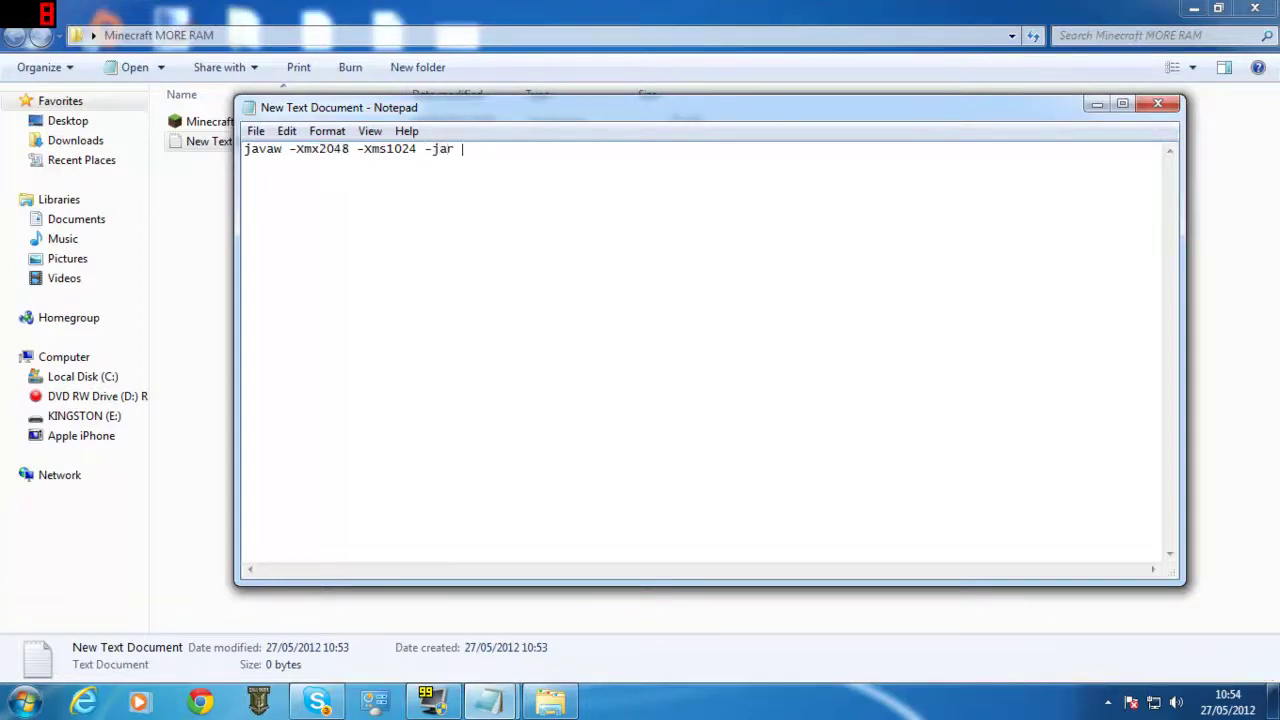
type(" \"C:\\Users\\Yourname")
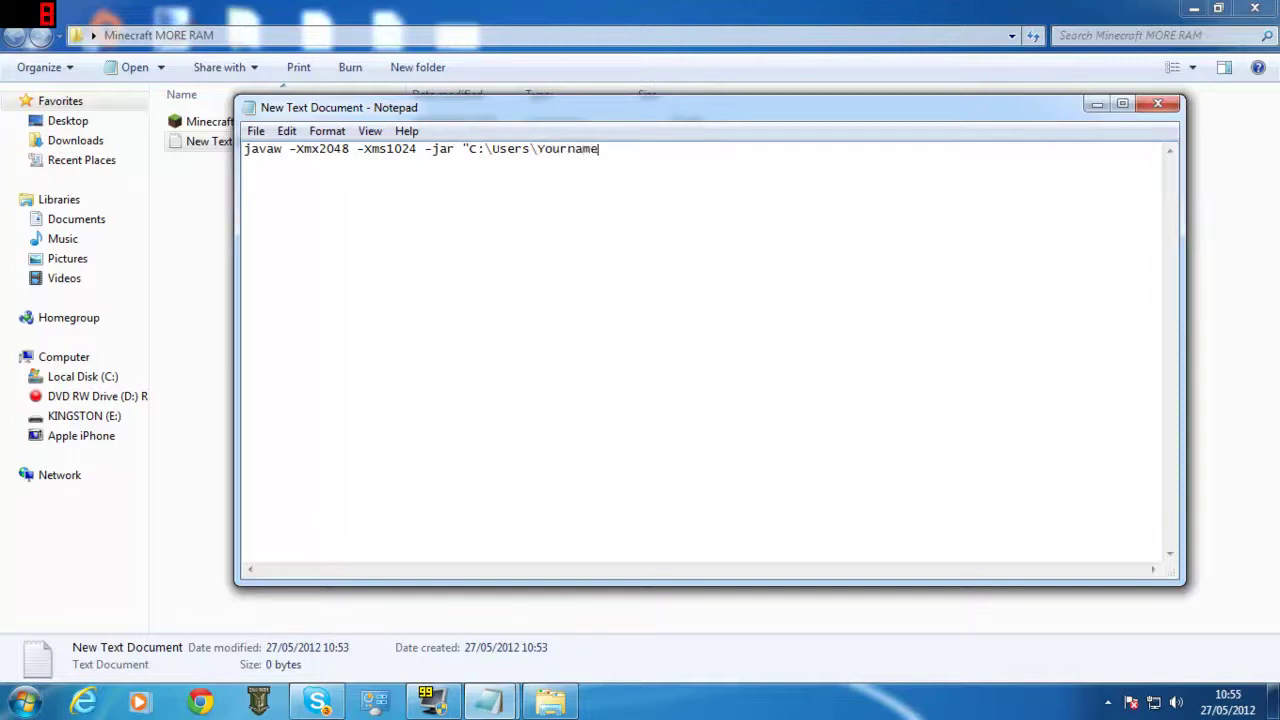
Replace the Yourname placeholder with the Windows user name and continue the path with \Desktop\Minecraft MORE RAM\Minecraft.exe.
key("BackSpace")
key("BackSpace")
key("BackSpace")
key("BackSpace")
key("BackSpace")
key("BackSpace")
key("BackSpace")
key("BackSpace")
type("Jamie\\Desktop\\Minecraft")
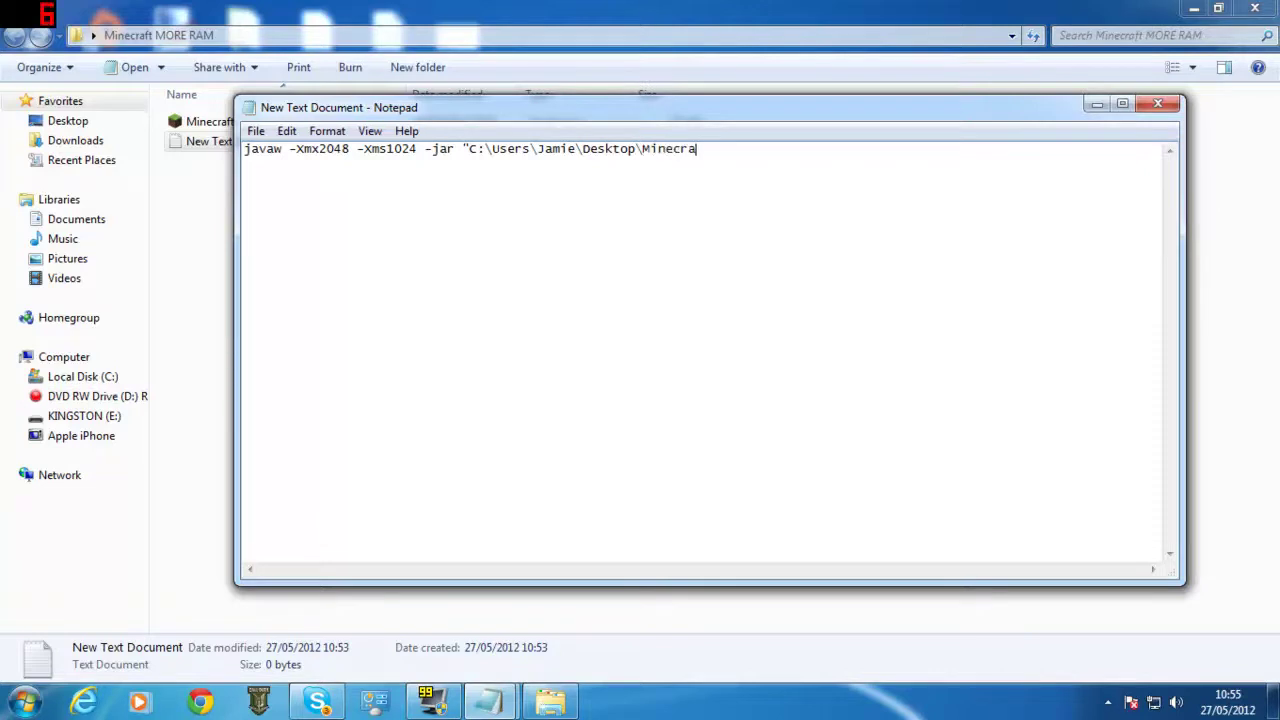
type("ORE RAM\\Minecraft.exe")
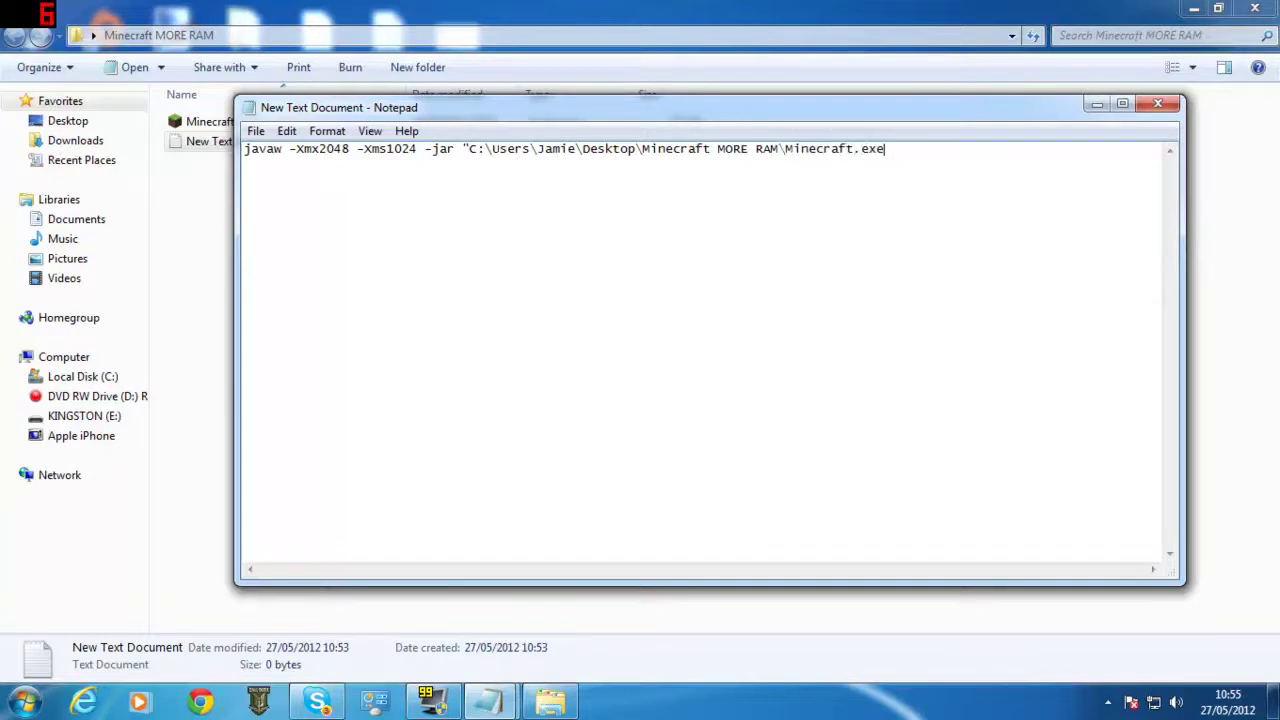
Set the -Xmx memory value in the command to 4096.
mouse_move(886, 149)
left_mouse_down()
mouse_move(252, 149)
mouse_move(885, 148)
left_mouse_up()
key("alt")
key("Delete")
key("Delete")
key("Delete")
key("Delete")
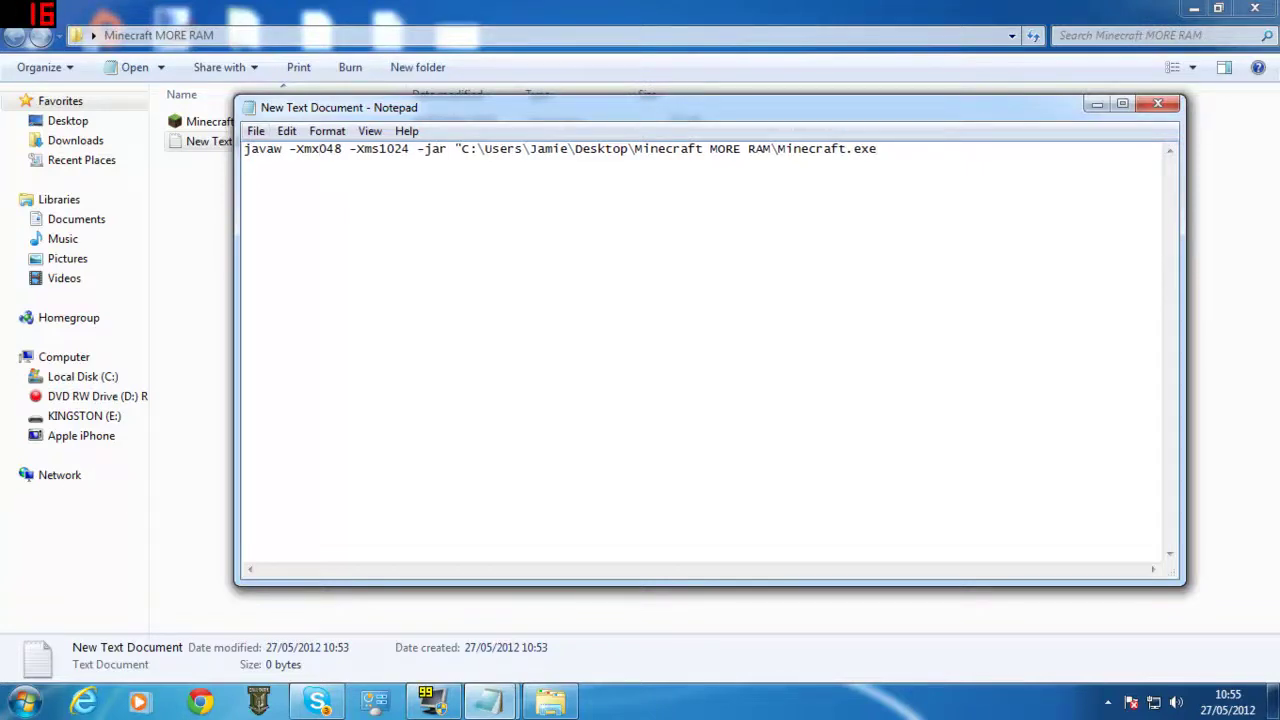
type("50")
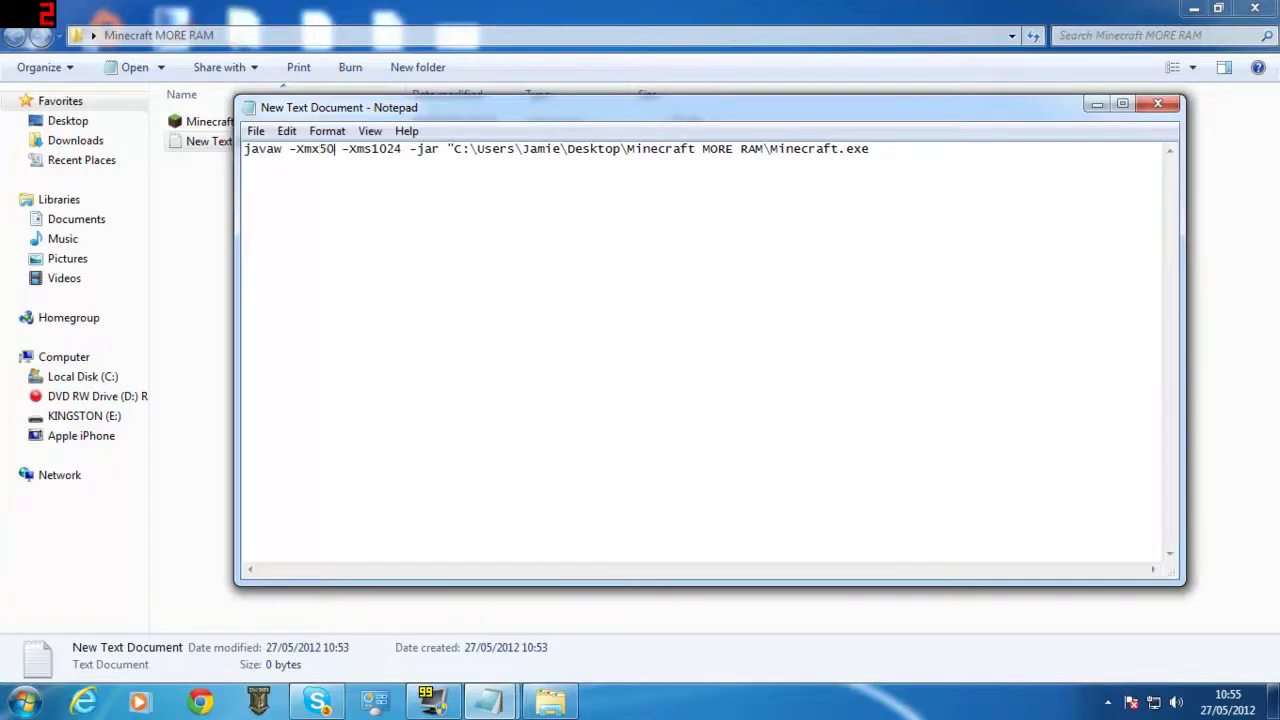
type("96")
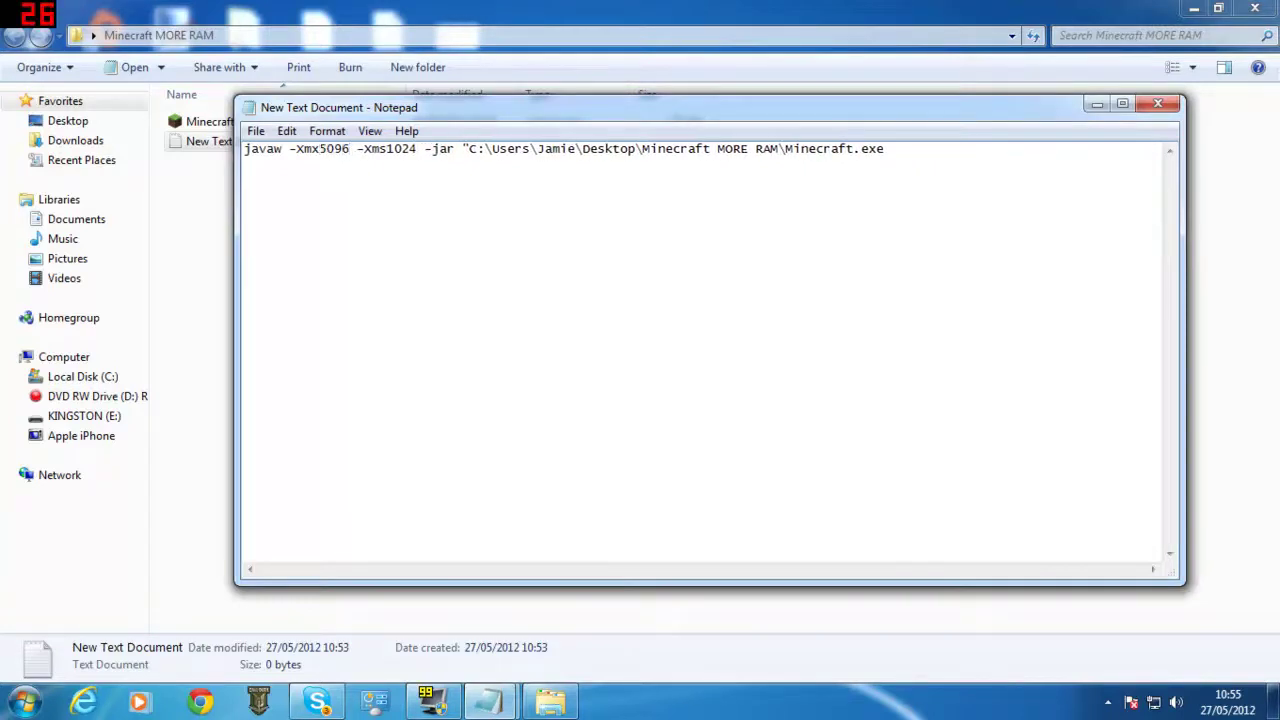
key("BackSpace")
type("4")
Set the -Xms memory value in the command to 2048.
left_click_drag(387, 149, 410, 149)
type("20")
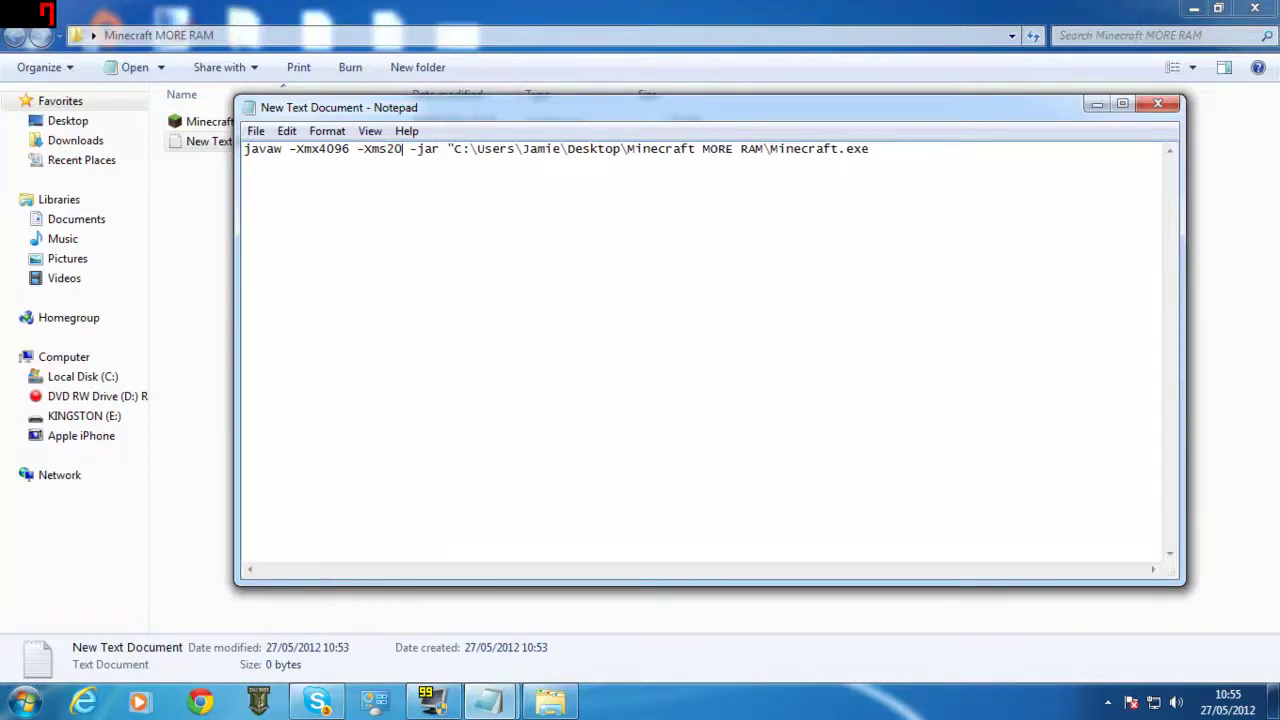
type("48")
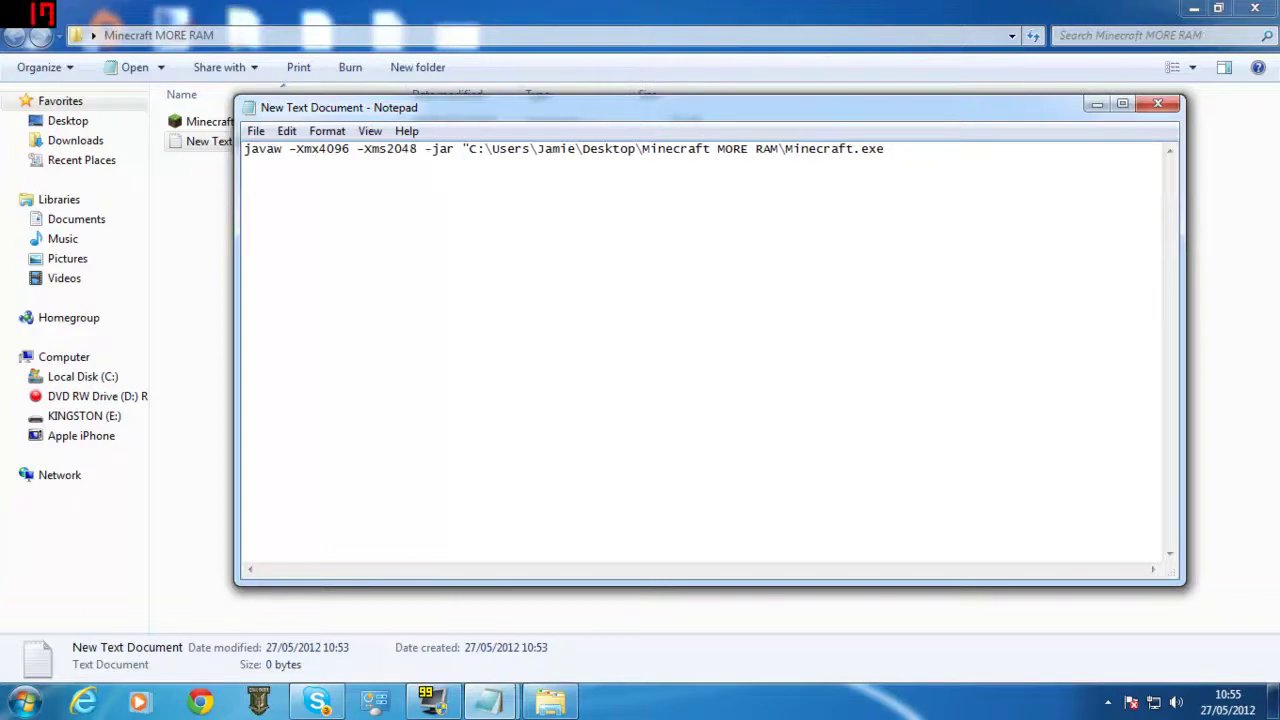
Start saving the document under a new name, entering RUN.bat and choosing All Files as the file type.
key("alt+f")
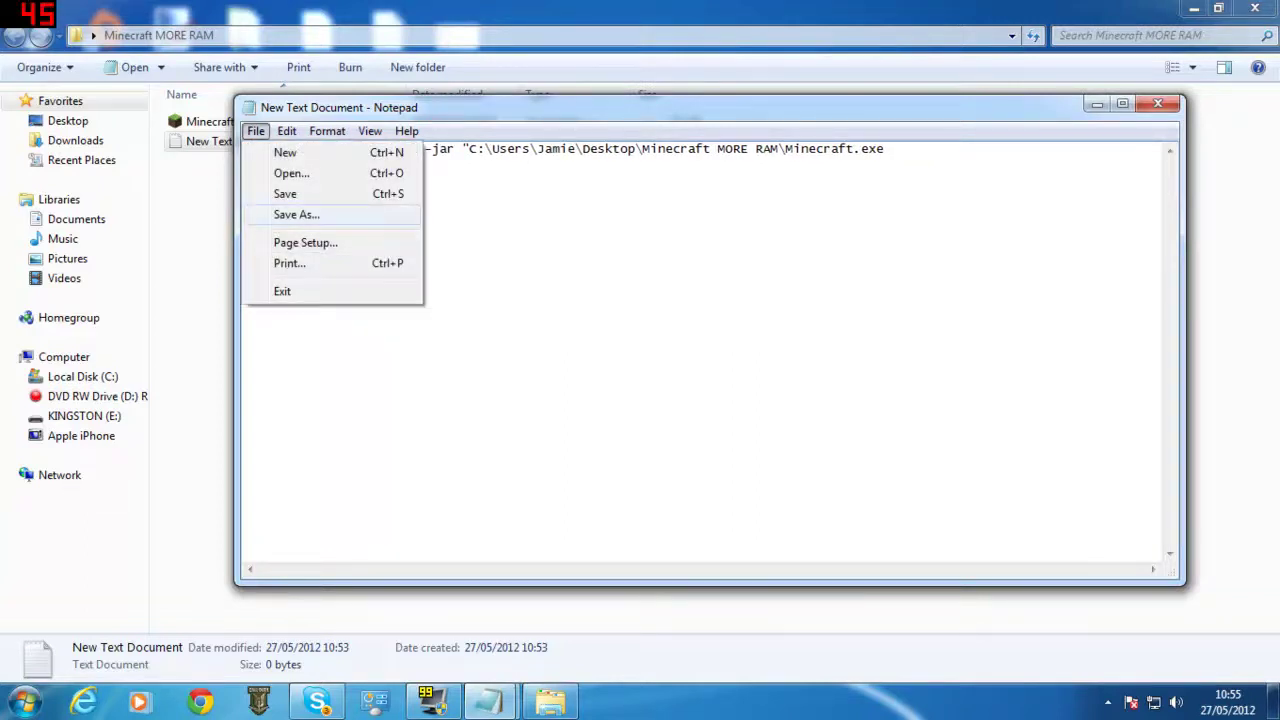
left_click(297, 215)
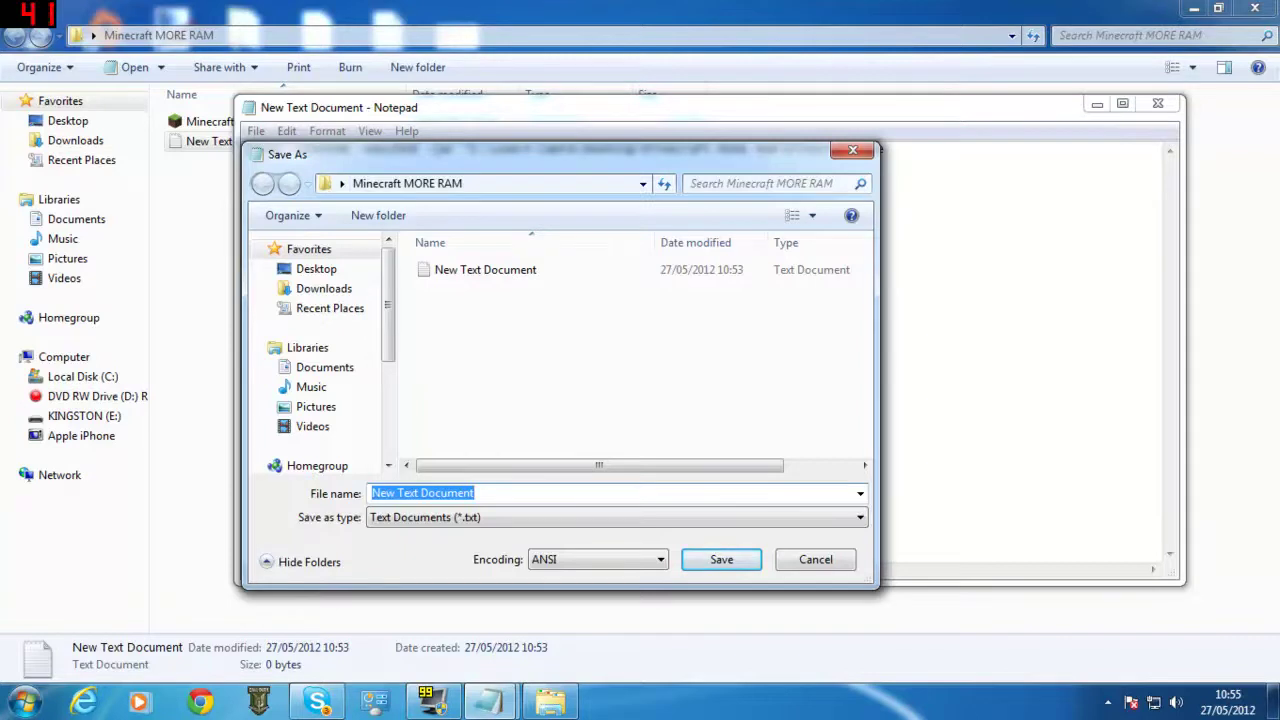
type("RUn")
key("BackSpace")
type("N")
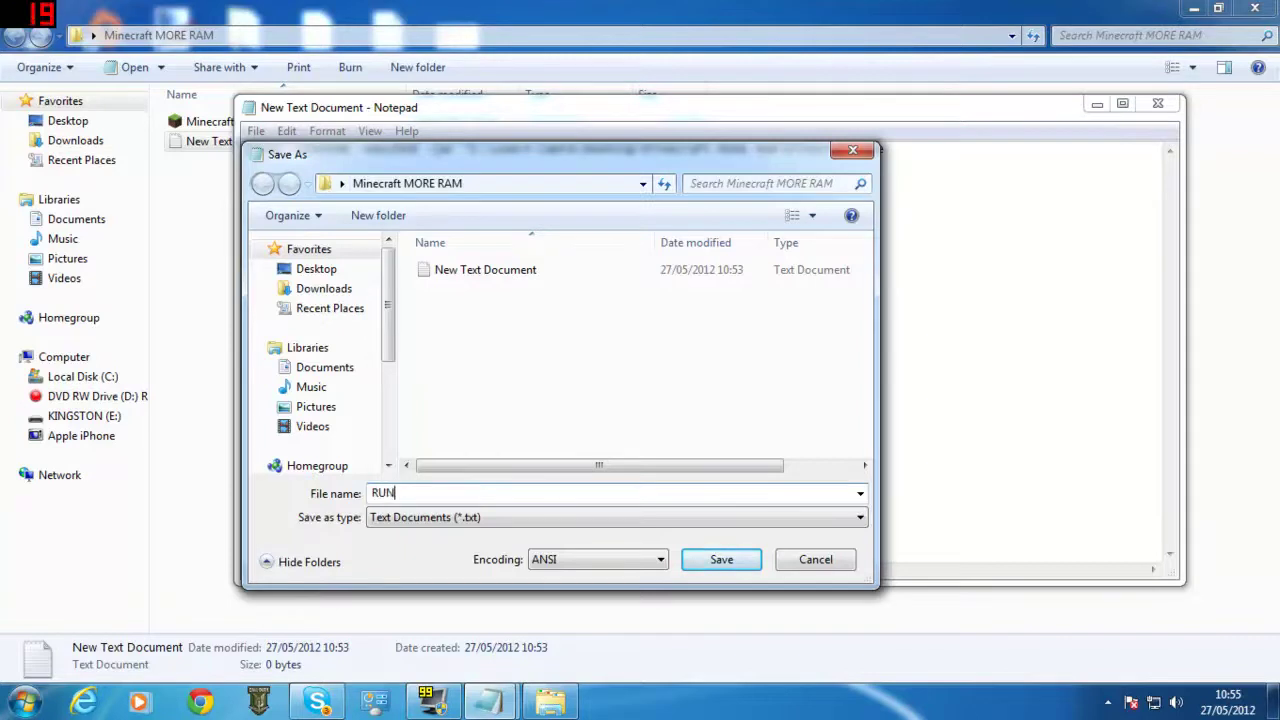
type(".bat")
left_click(617, 517)
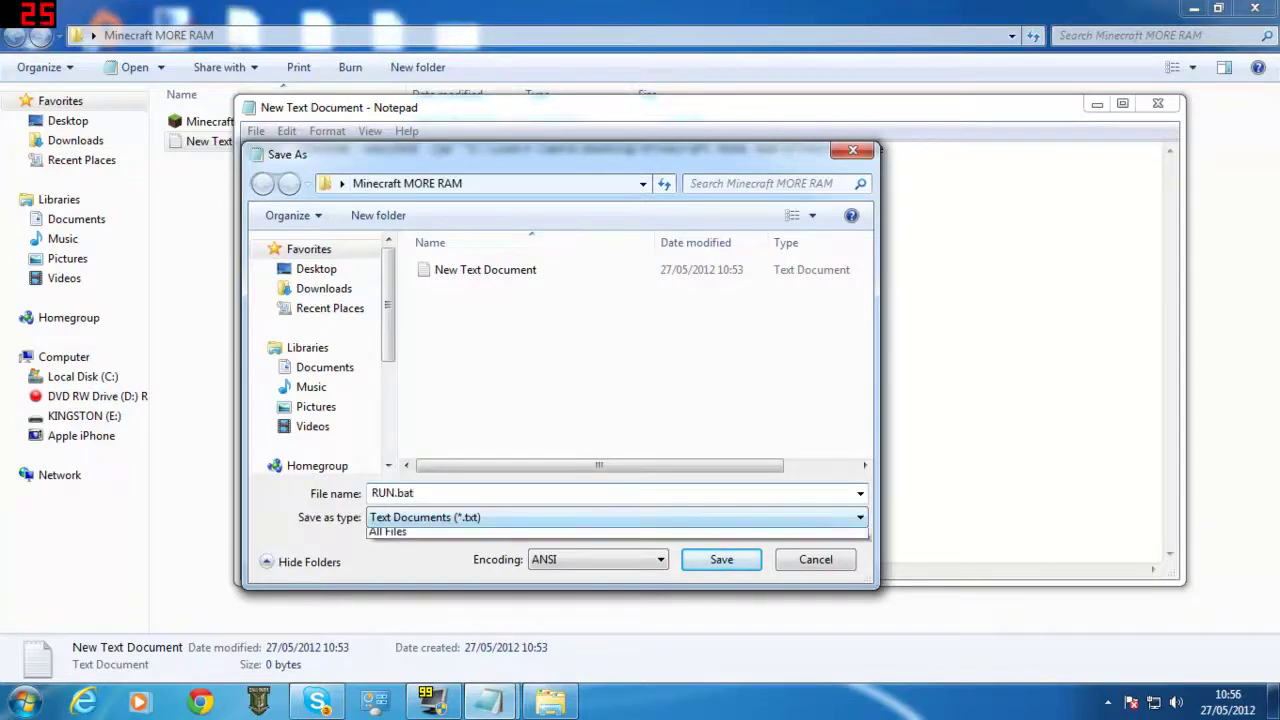
left_click(600, 551)
Delete the empty New Text Document from the Minecraft MORE RAM folder within the save dialog.
left_click(486, 290)
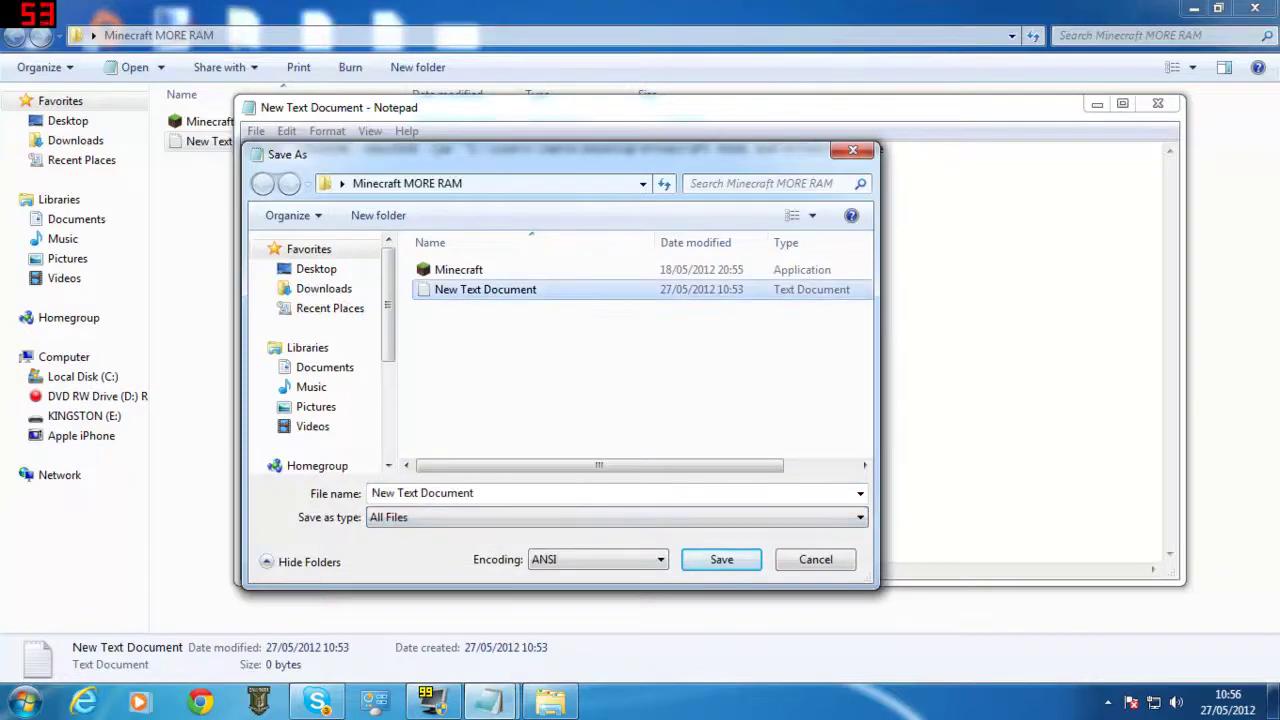
key("Delete")
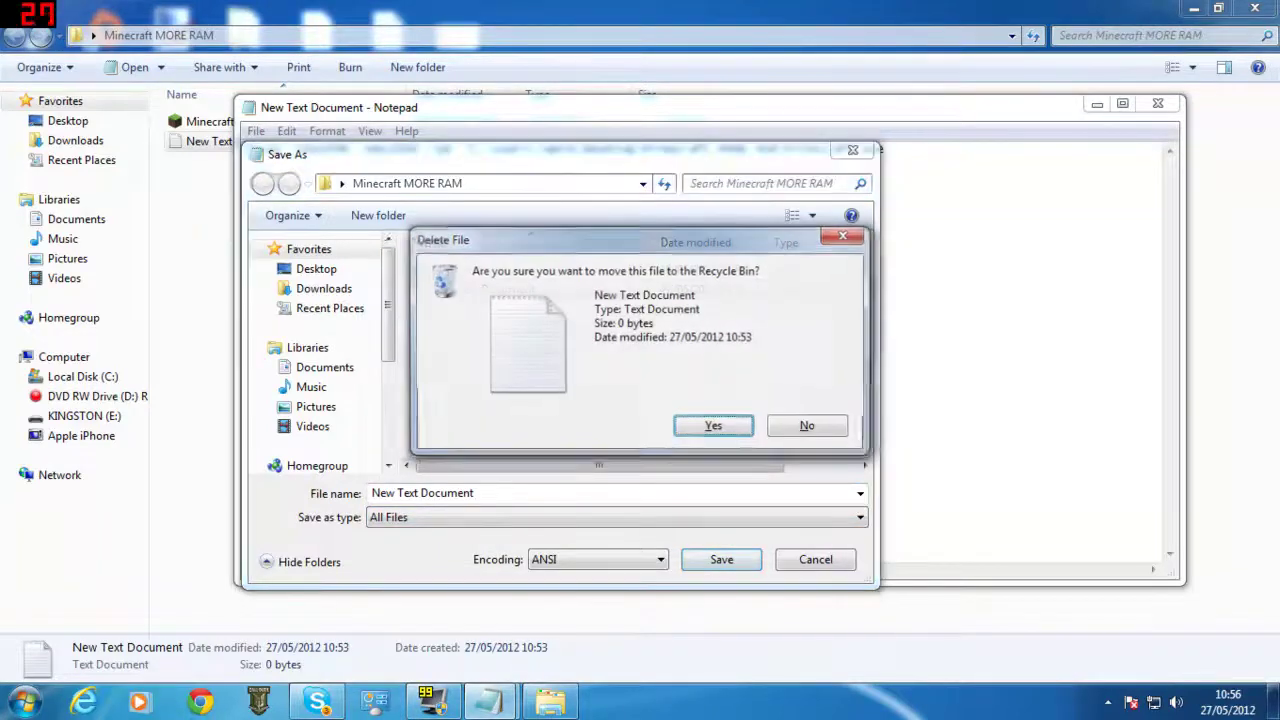
key("Return")
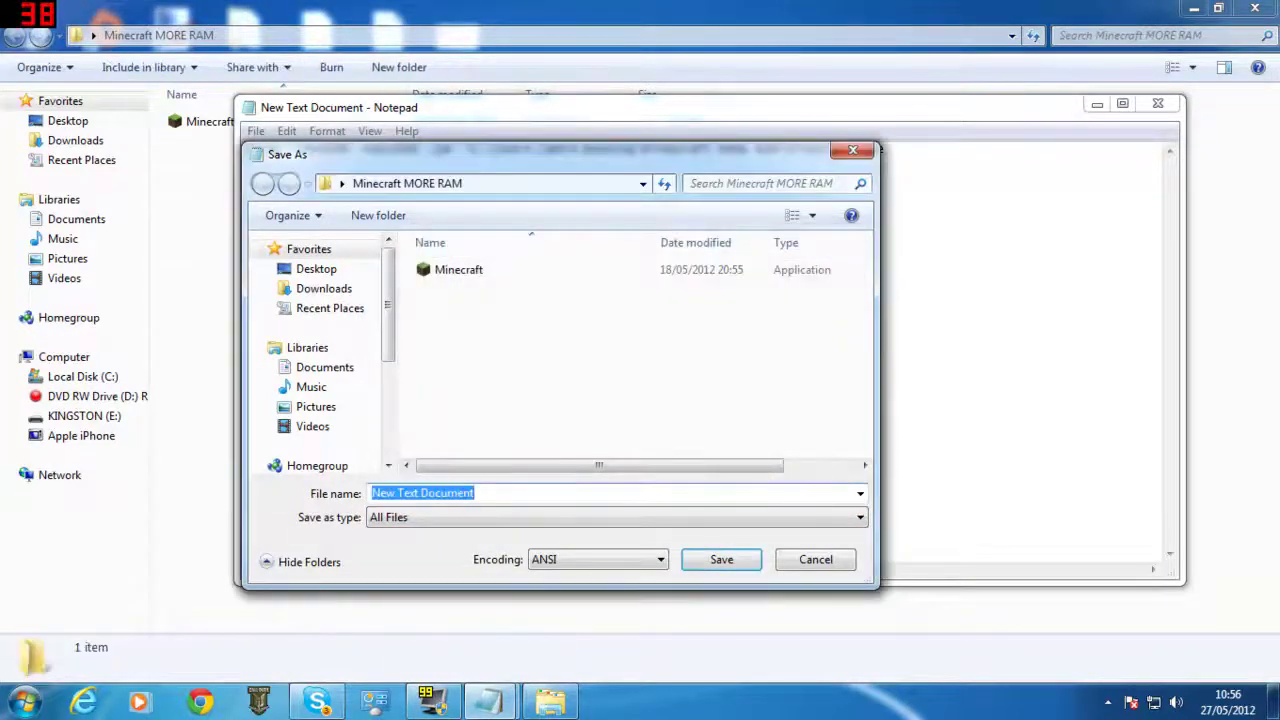
Save the command as Run.bat in the Minecraft MORE RAM folder and minimise the document window.
type("Run.bat")
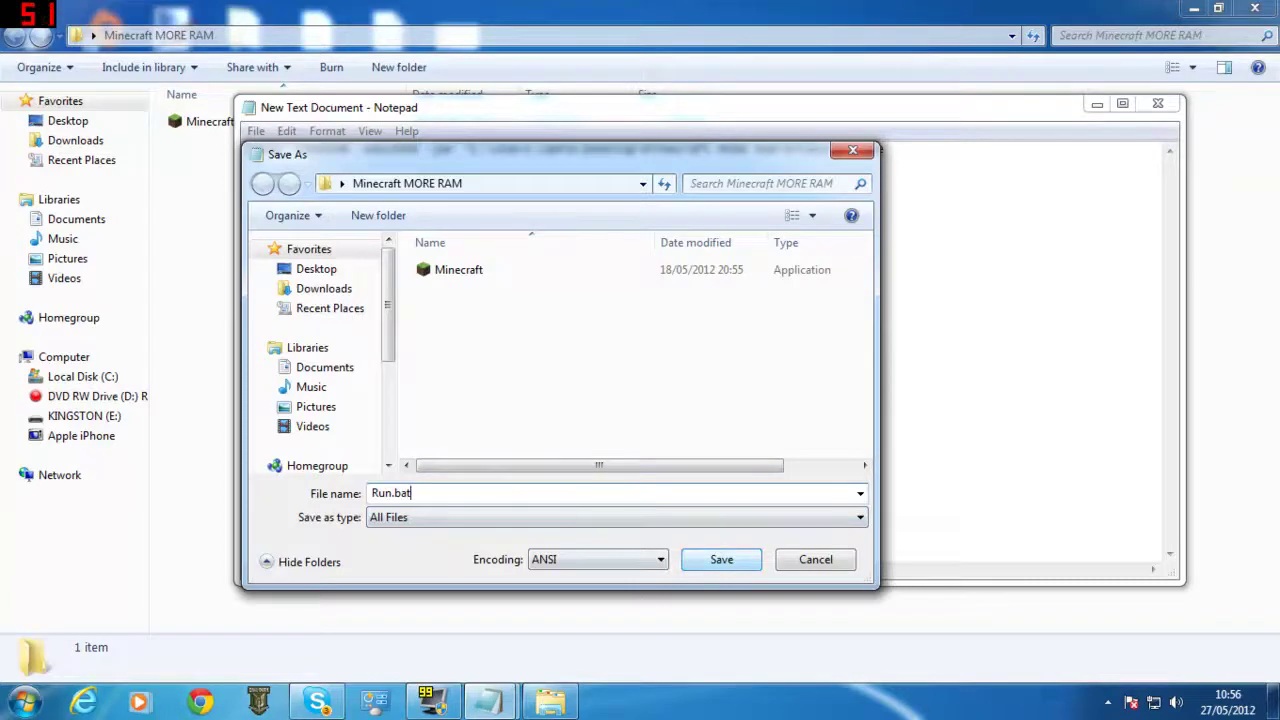
key("Return")
left_click(1097, 104)
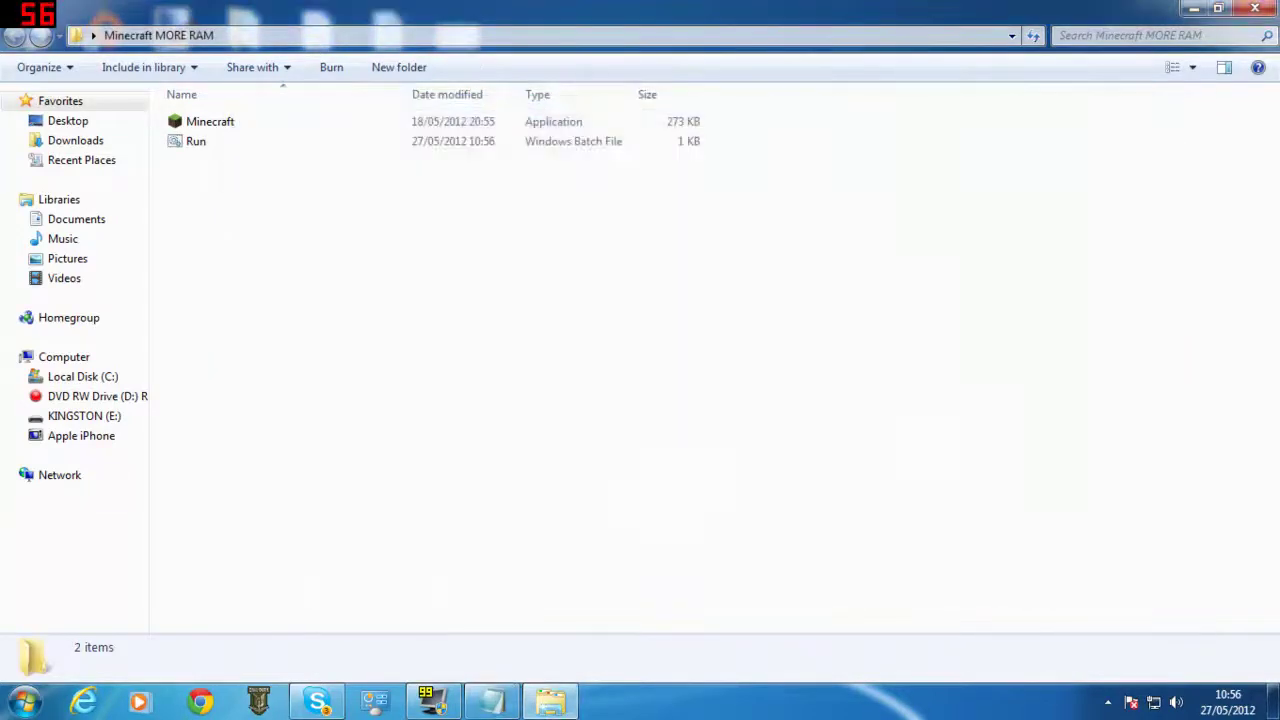
left_click_drag(211, 249, 723, 130)
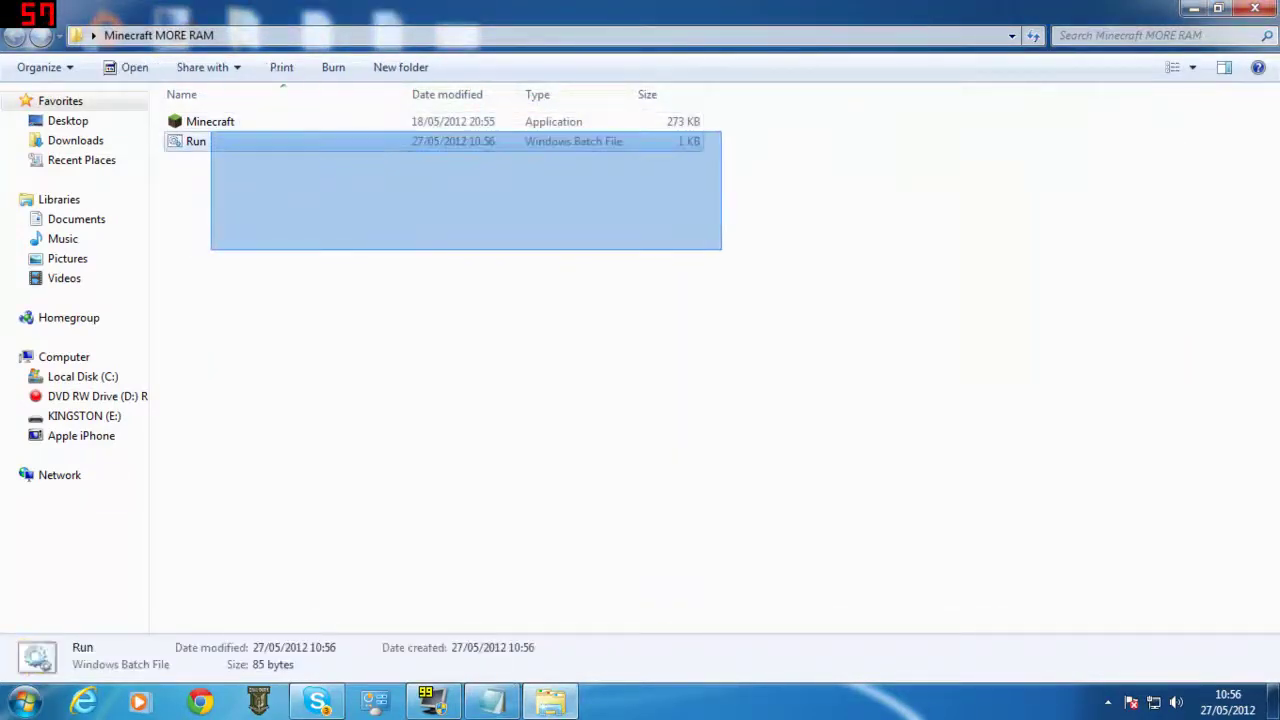
left_click_drag(648, 495, 453, 248)
double_click(197, 141)
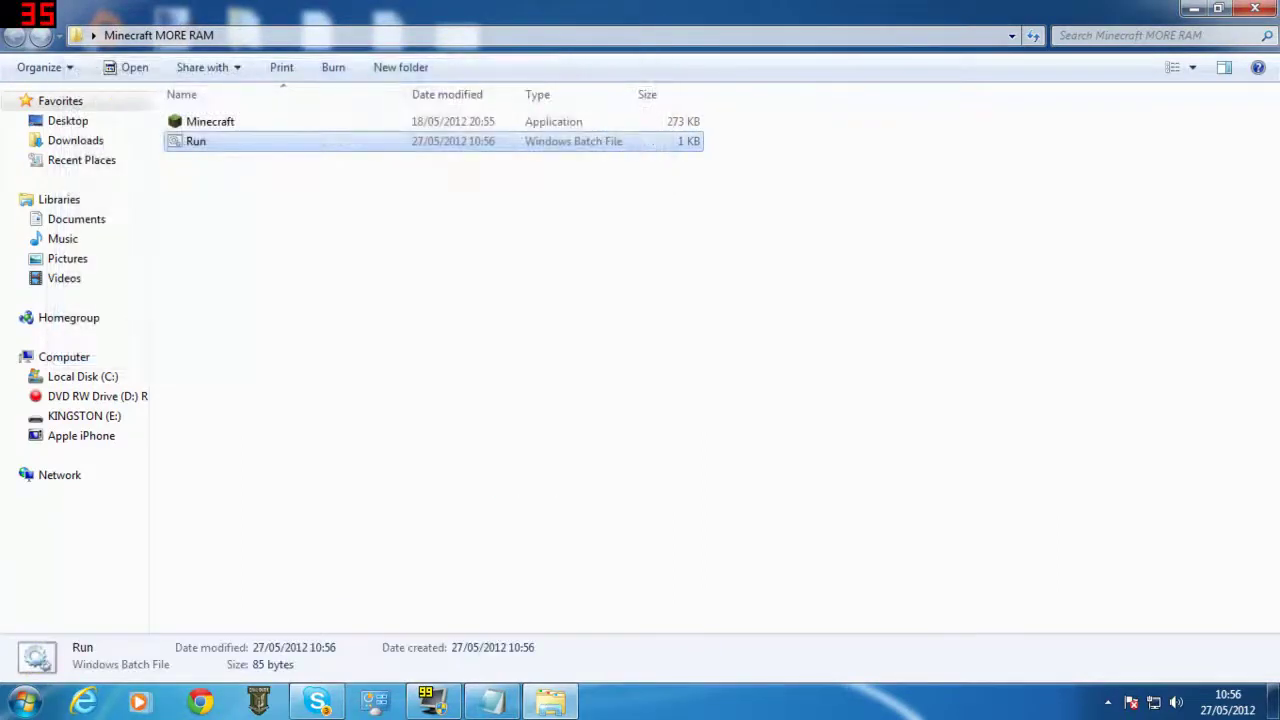
right_click(209, 142)
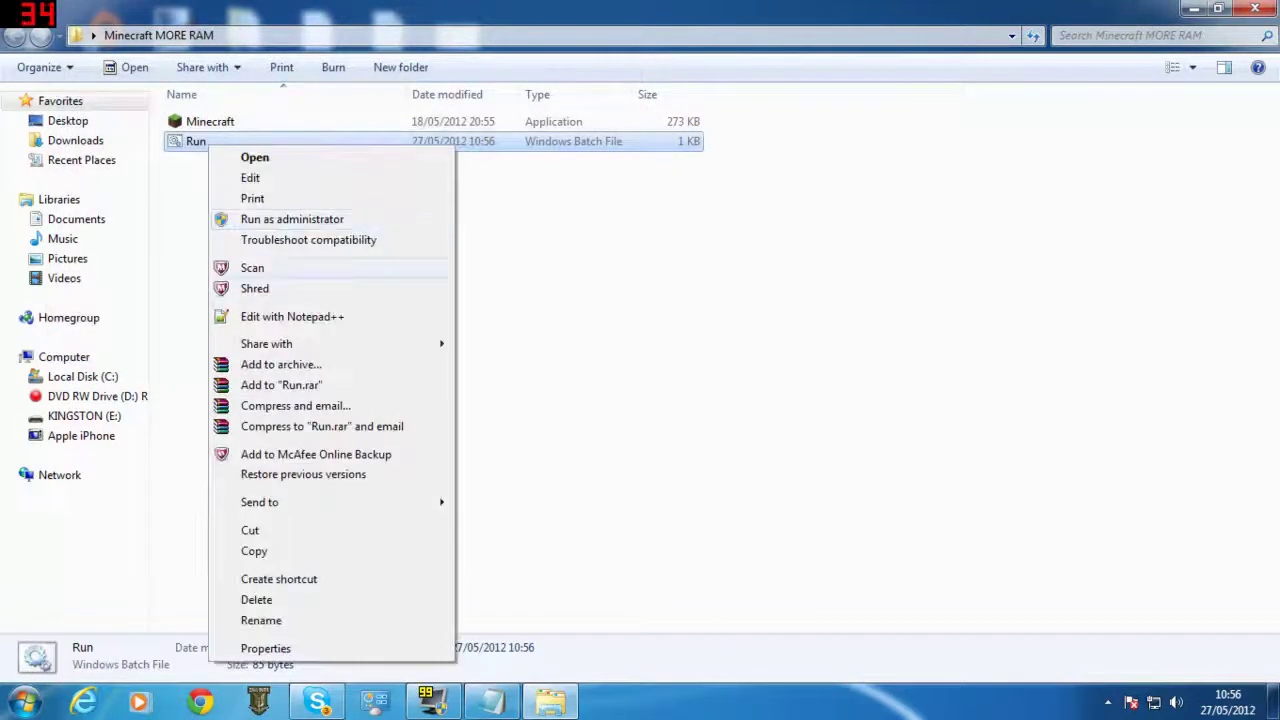
left_click(560, 285)
Launch a new Notepad window and open the Run batch file in it for editing.
left_click(24, 702)
type("notepad")
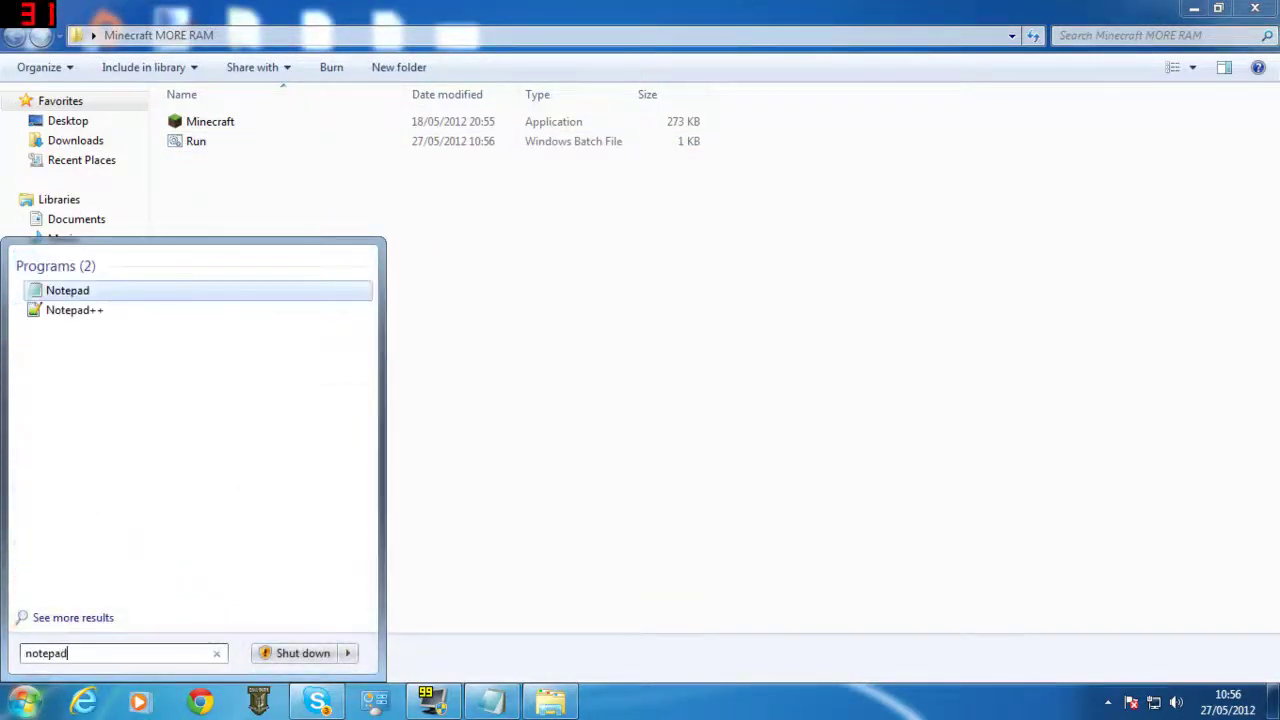
key("Return")
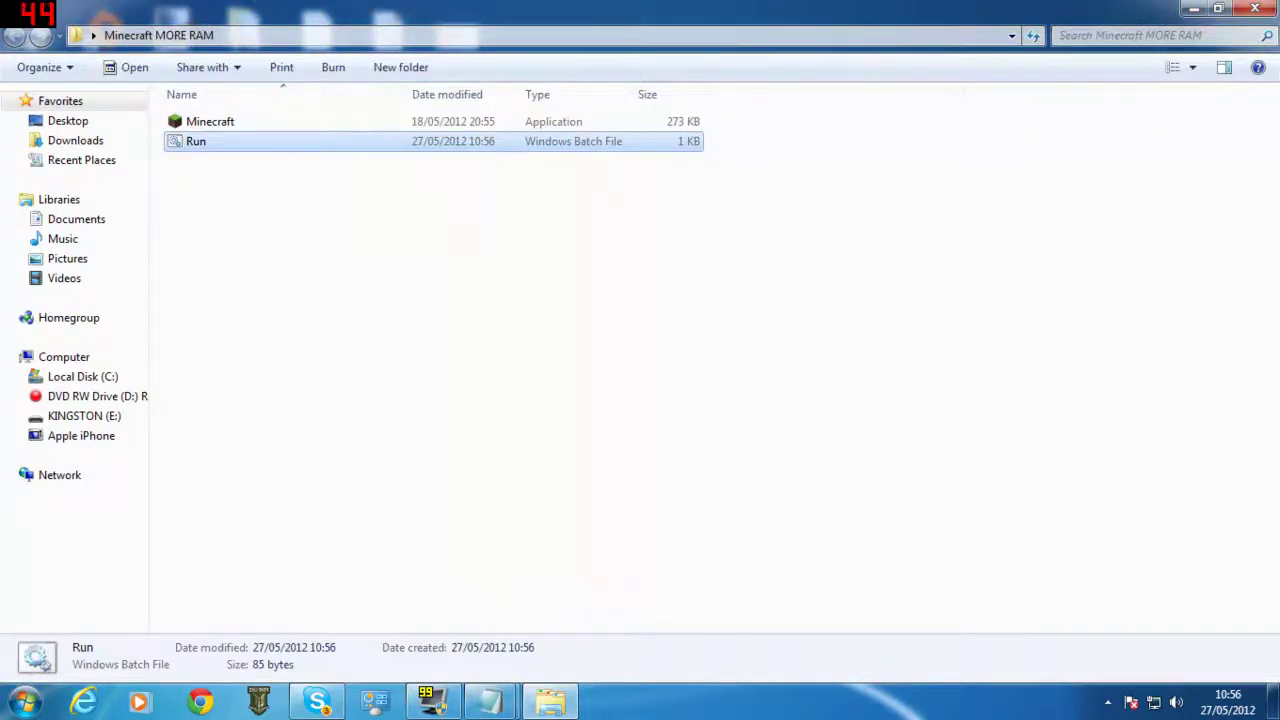
left_click_drag(196, 141, 603, 636)
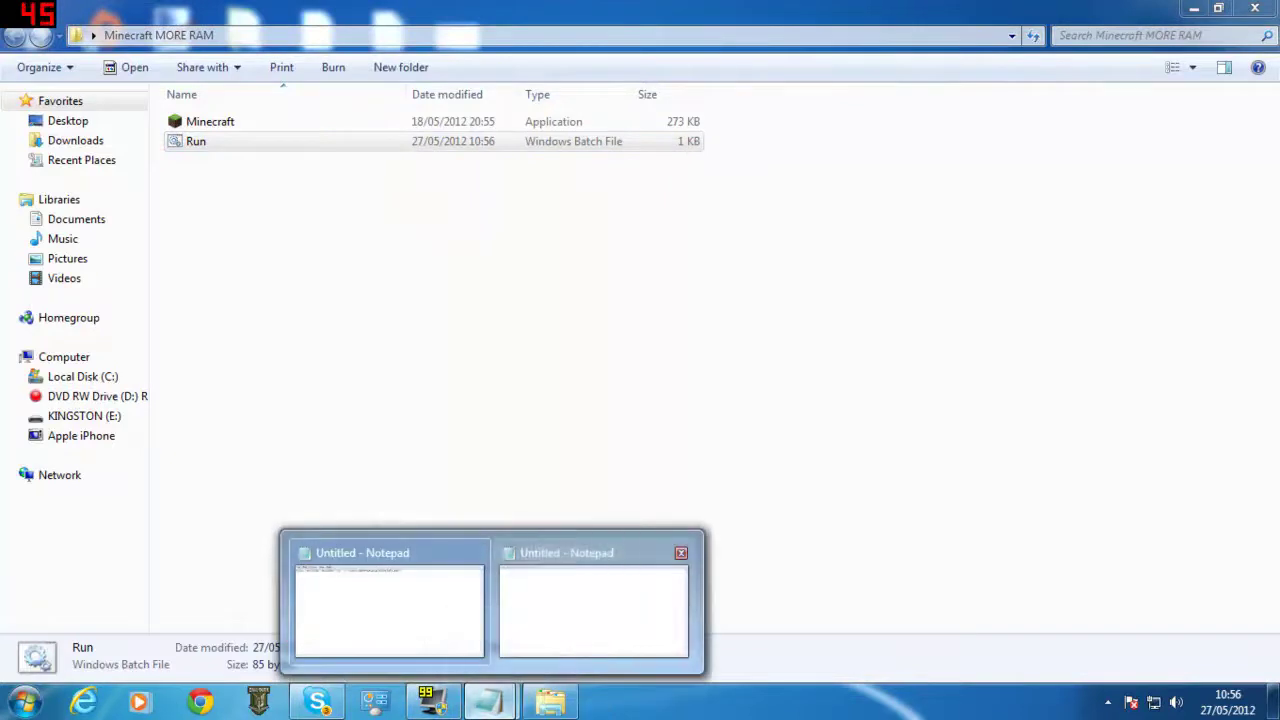
left_click(603, 620)
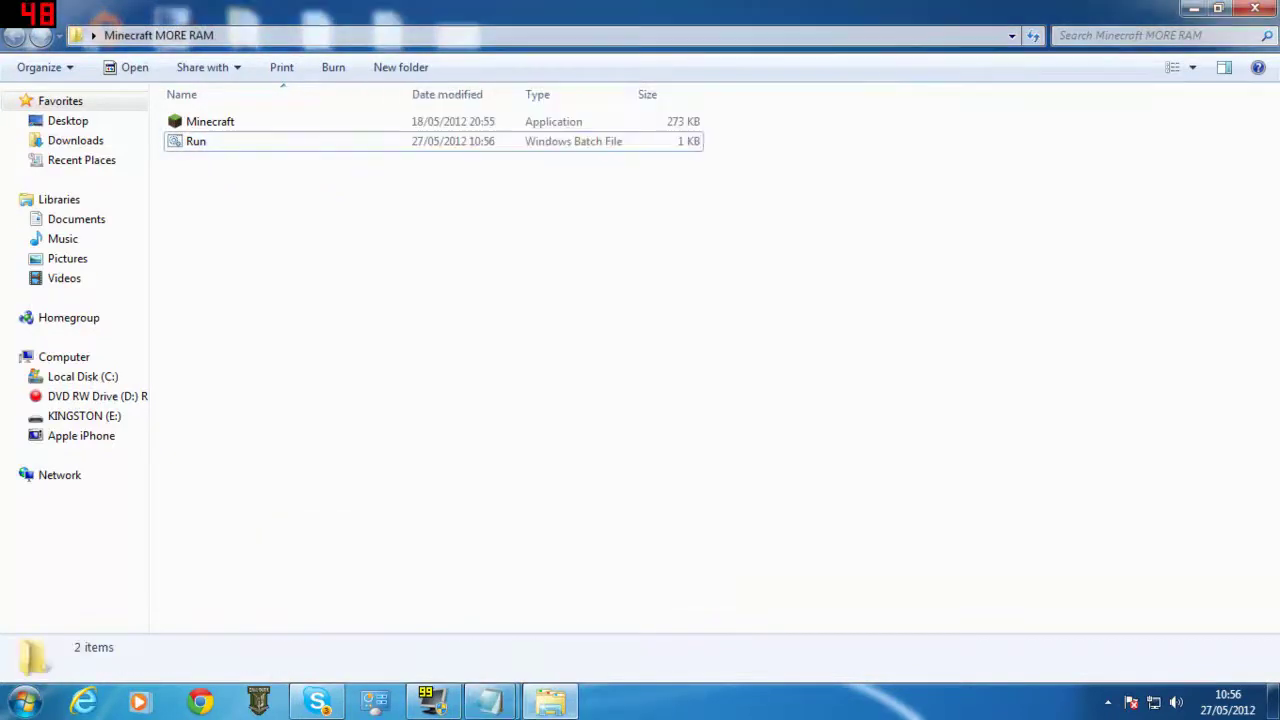
left_click(600, 614)
mouse_move(490, 700)
left_click(593, 600)
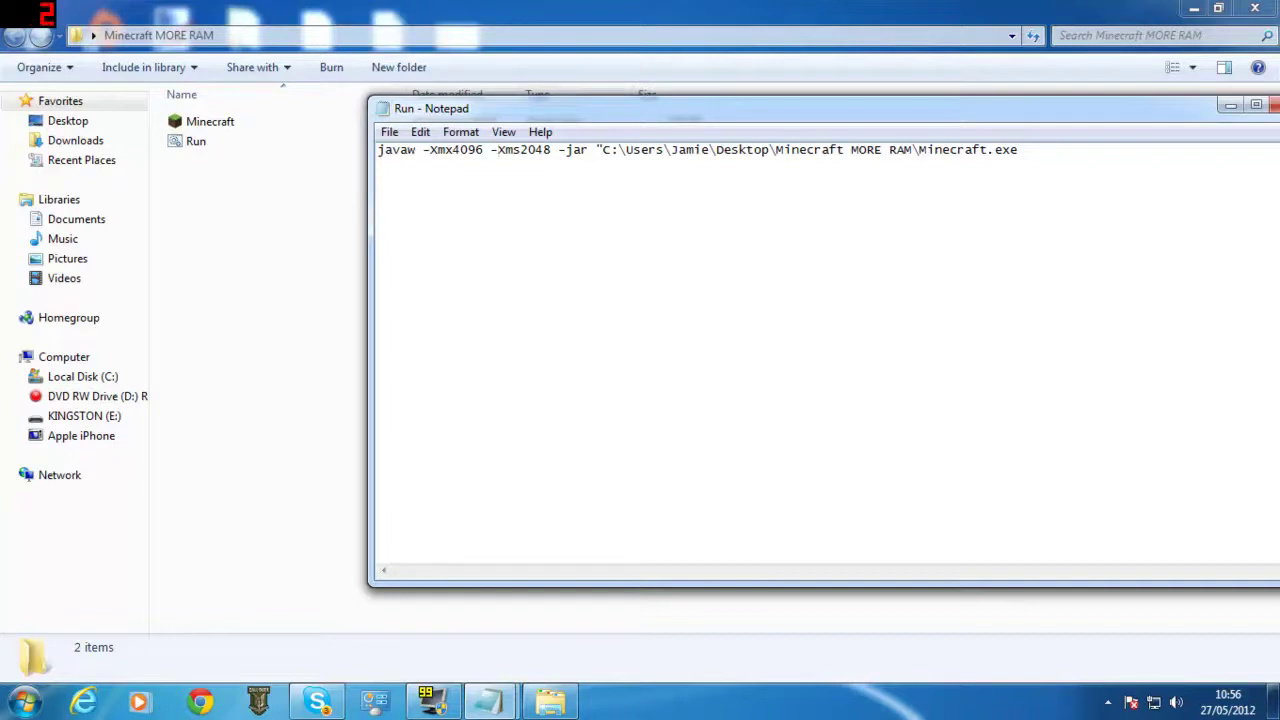
Append the m suffix to both memory values, making them -Xmx4096m and -Xms2048m, then save and close the Run file.
left_click(484, 150)
type("m")
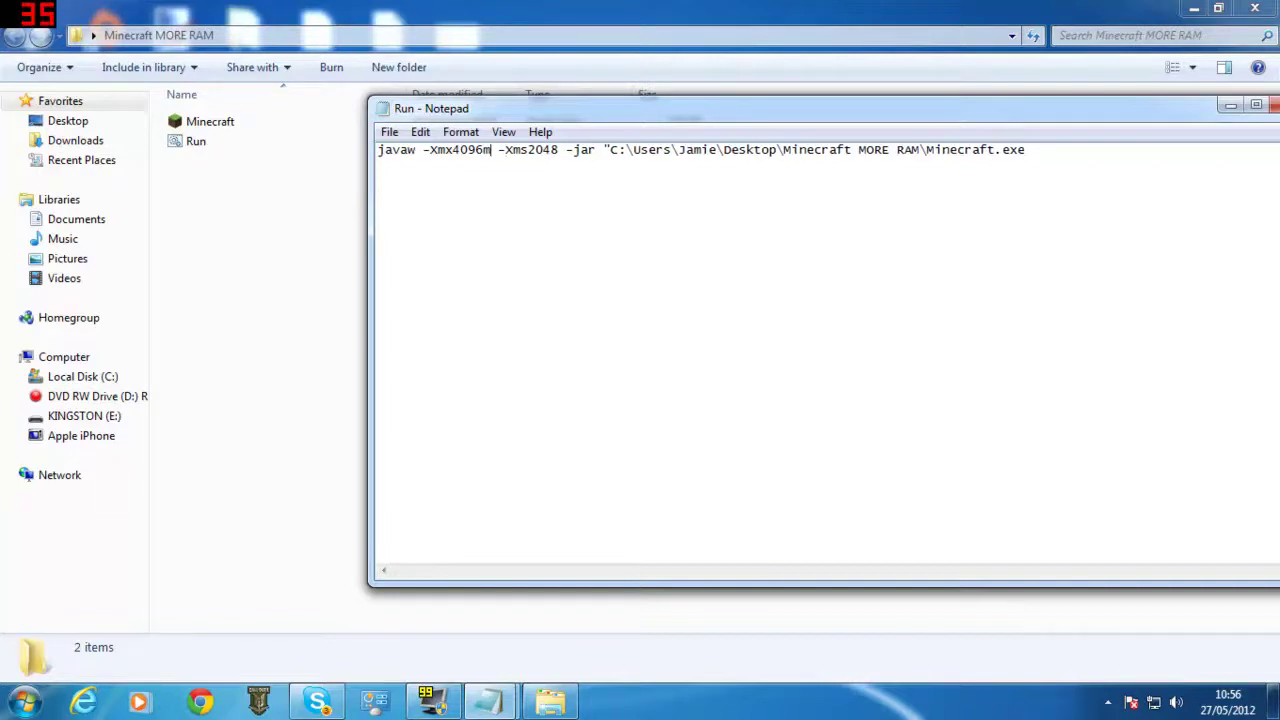
type("m")
key("alt+f")
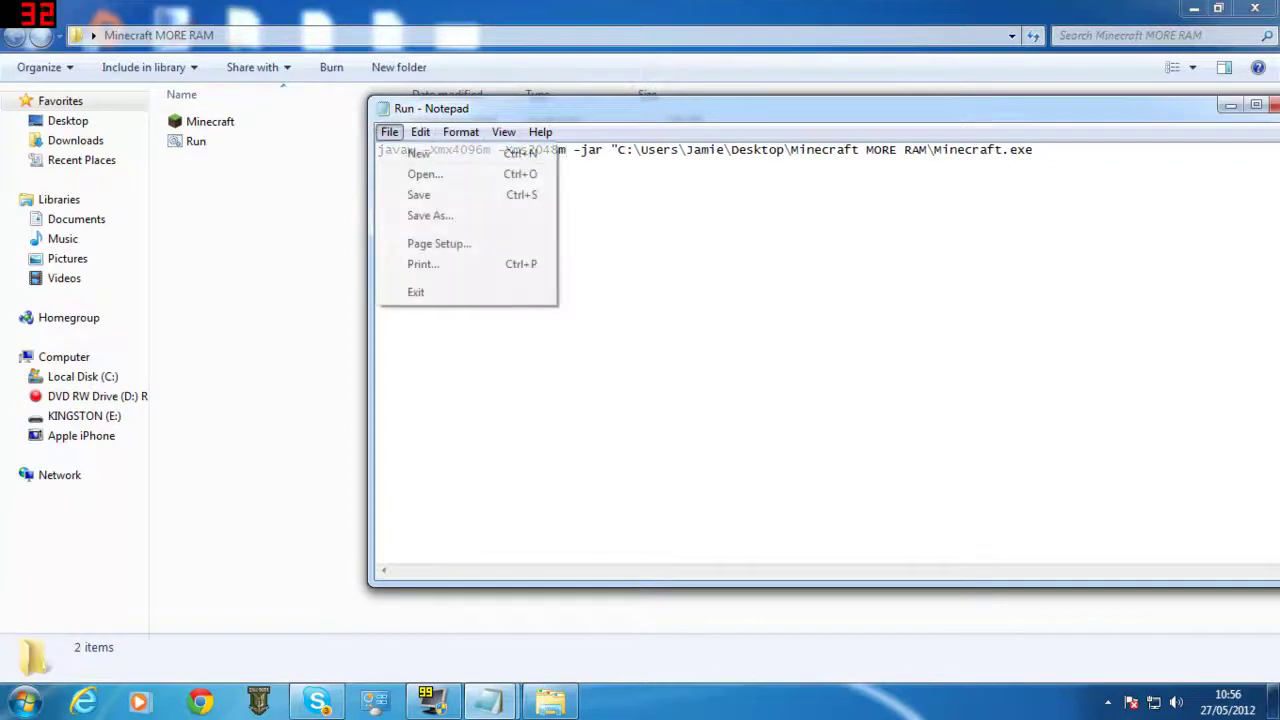
key("s")
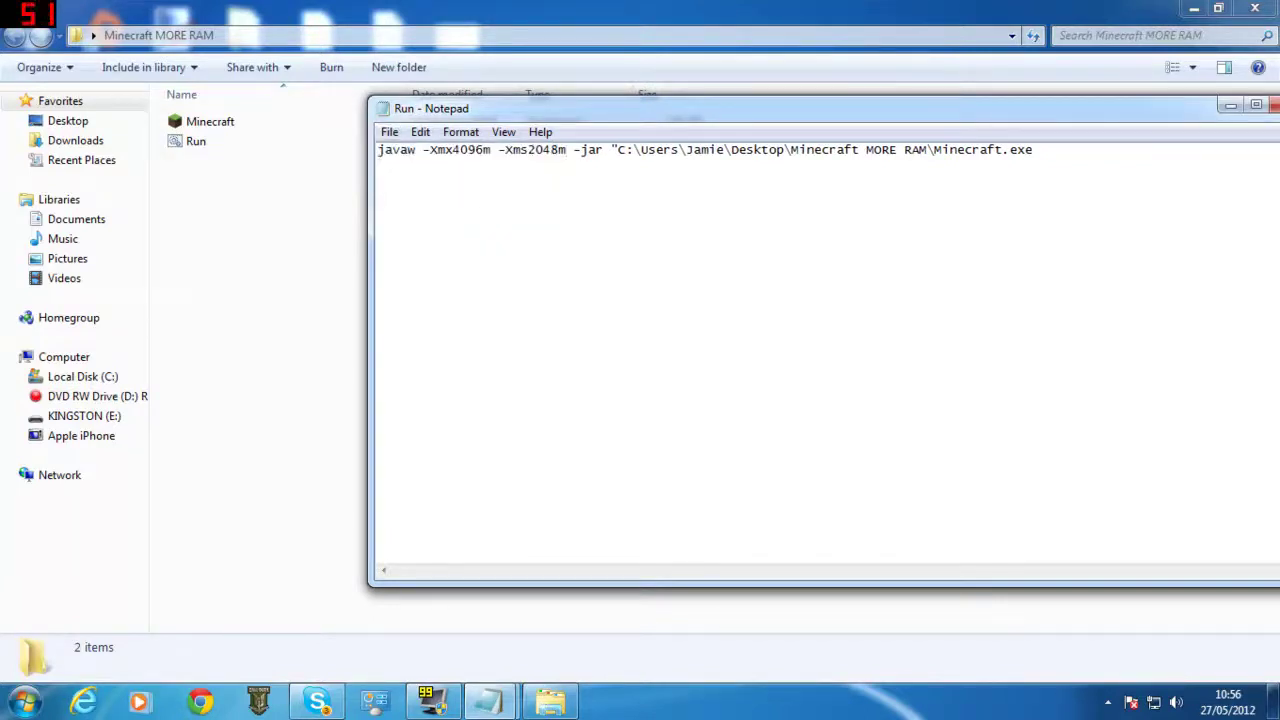
left_click(1268, 105)
Launch Minecraft through the Run batch file and log in with the remembered account details.
double_click(196, 141)
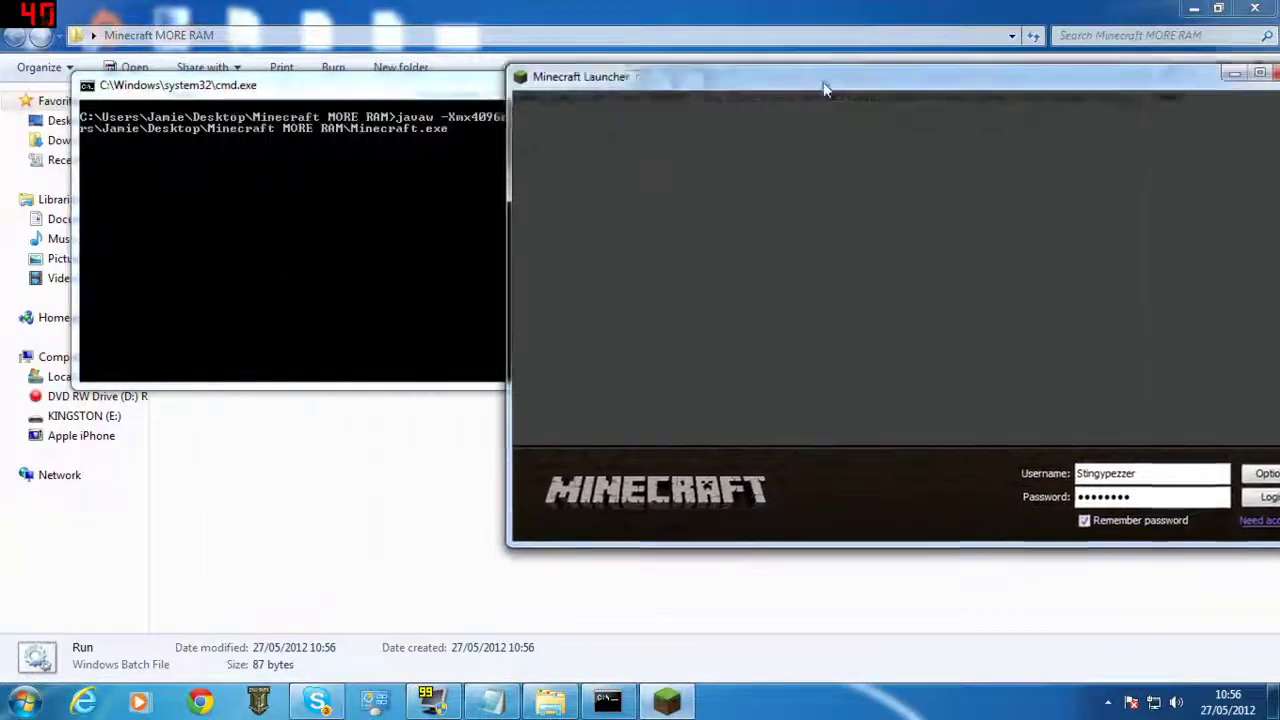
left_click_drag(943, 79, 723, 67)
left_click(1097, 480)
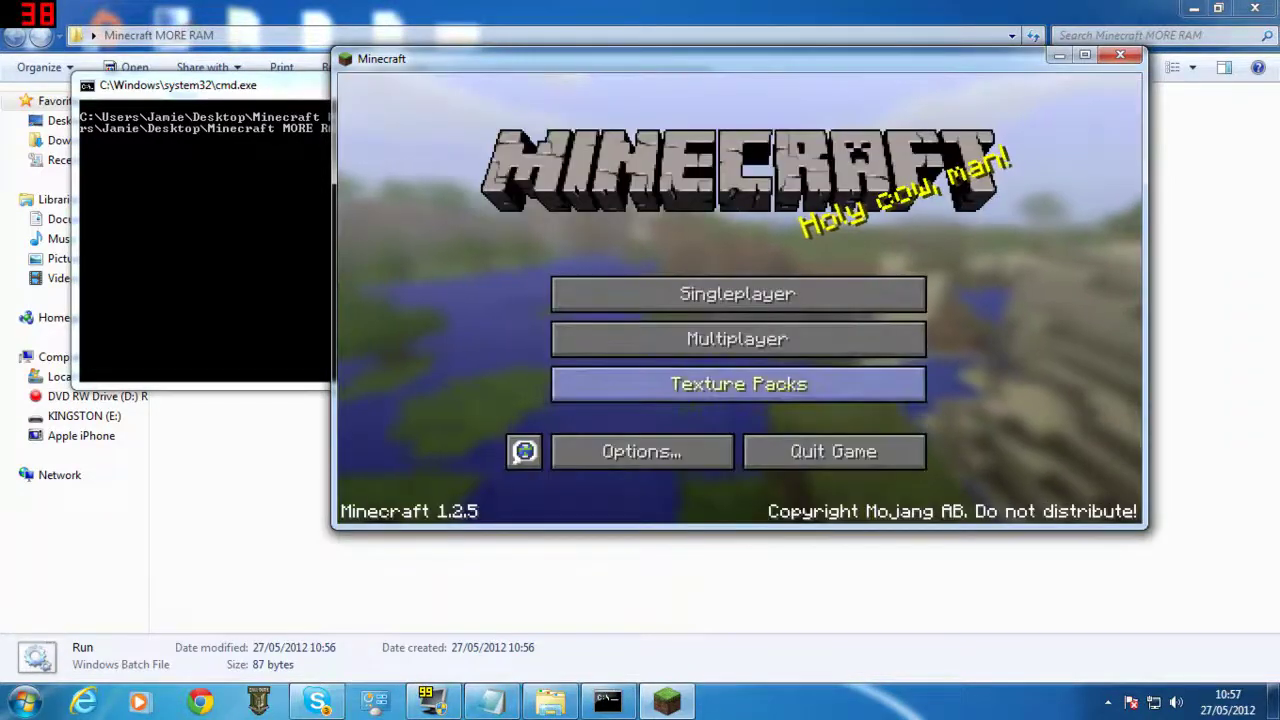
Switch Minecraft's texture pack to Soartex Fanver.zip and return to the title screen.
left_click(737, 380)
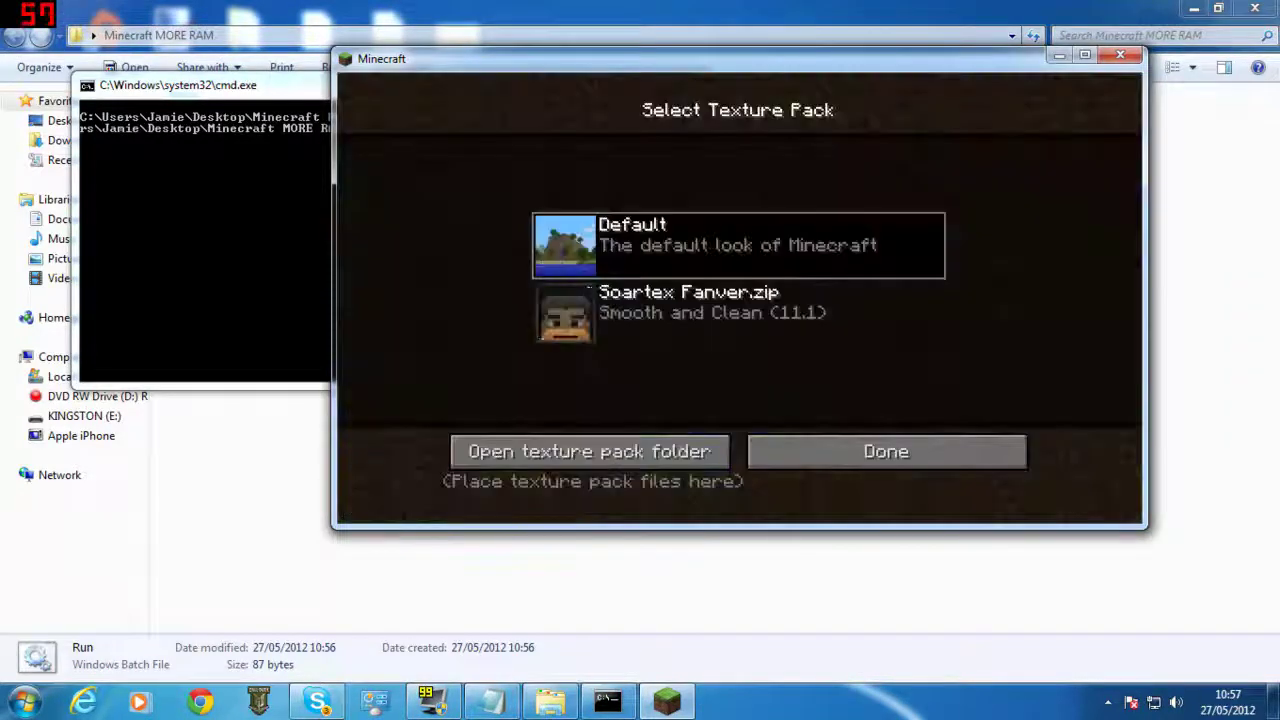
left_click(738, 313)
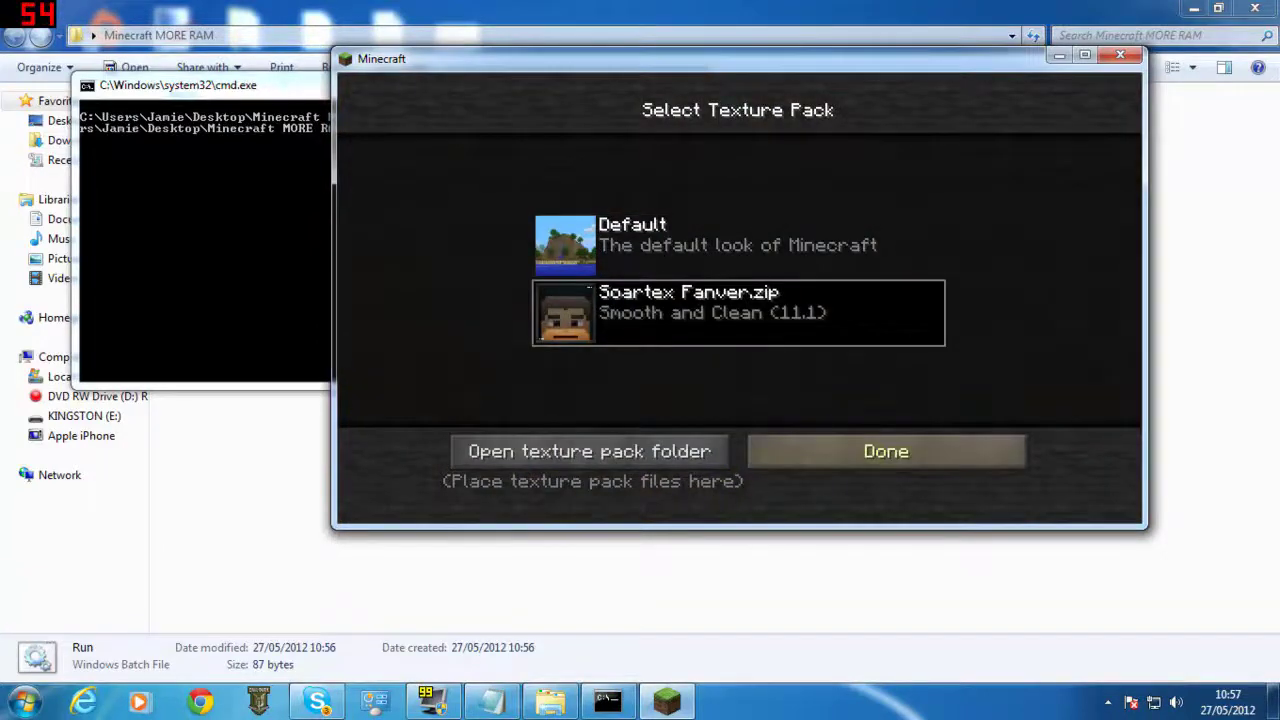
left_click(886, 451)
Load the single-player Creative world dated 27/05/12 10:53 and check its used and allocated memory on the debug screen with the profiler graph.
left_click(757, 292)
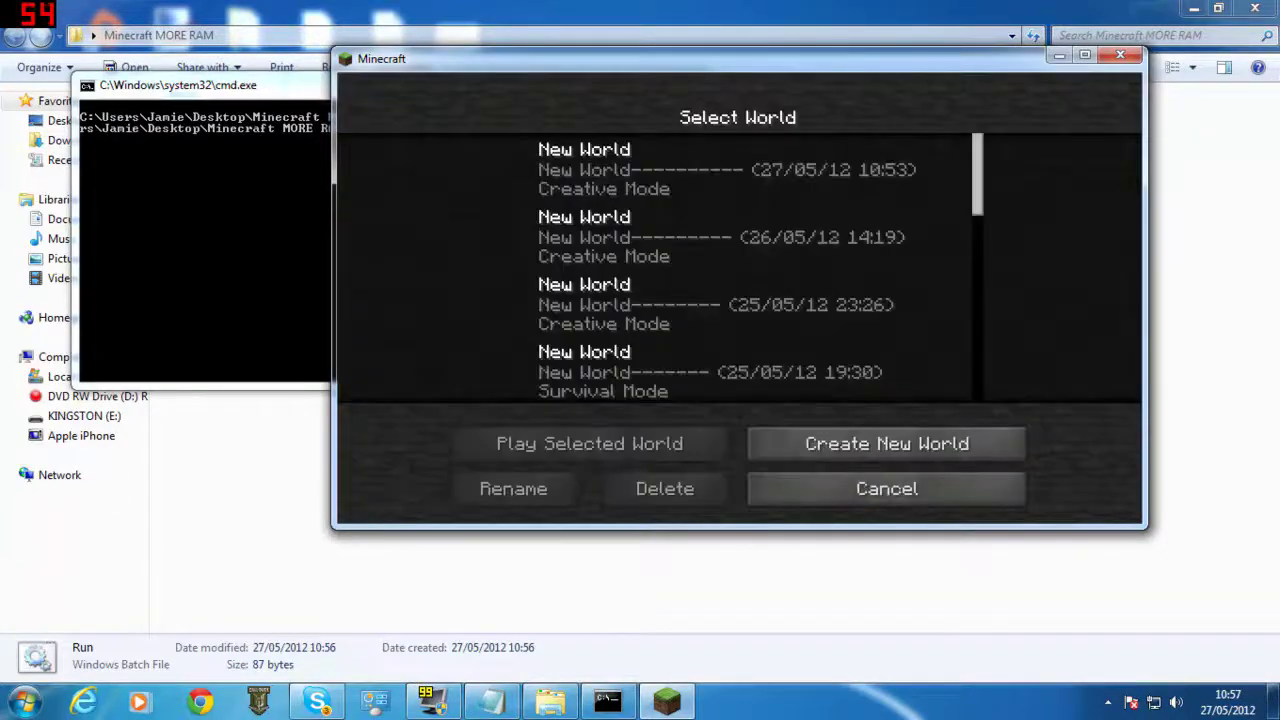
double_click(737, 168)
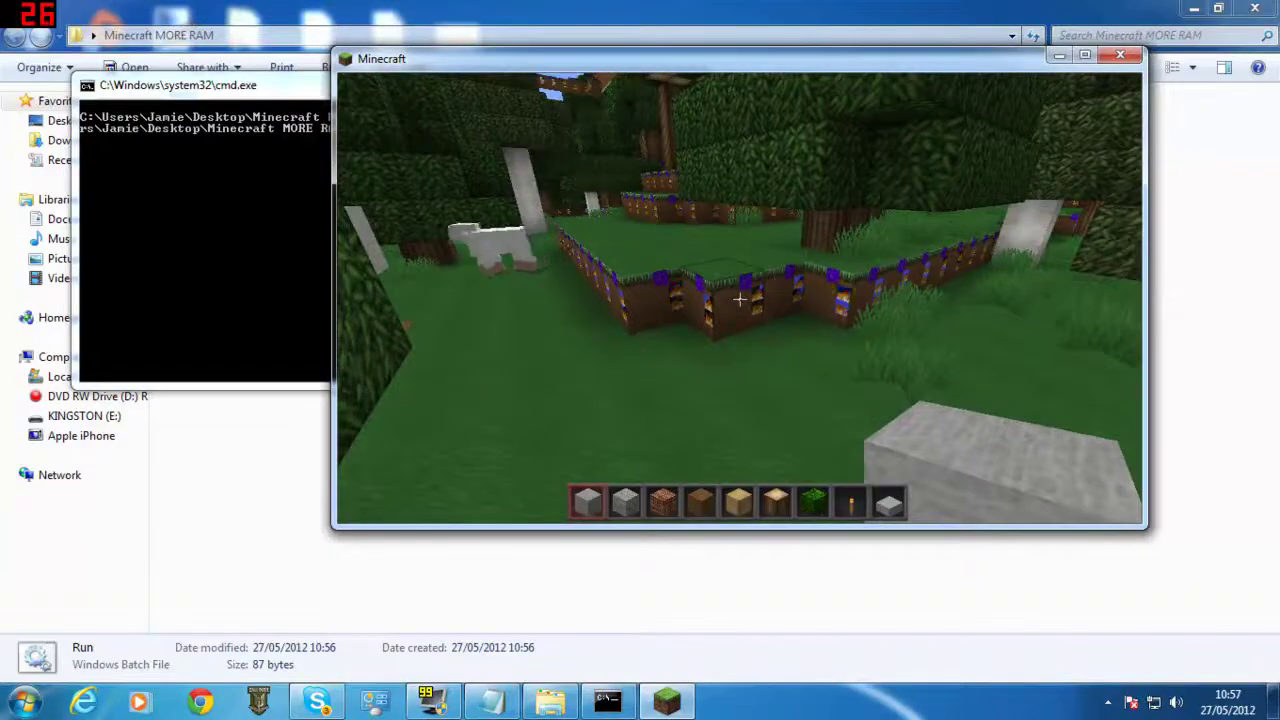
key("shift+F3")
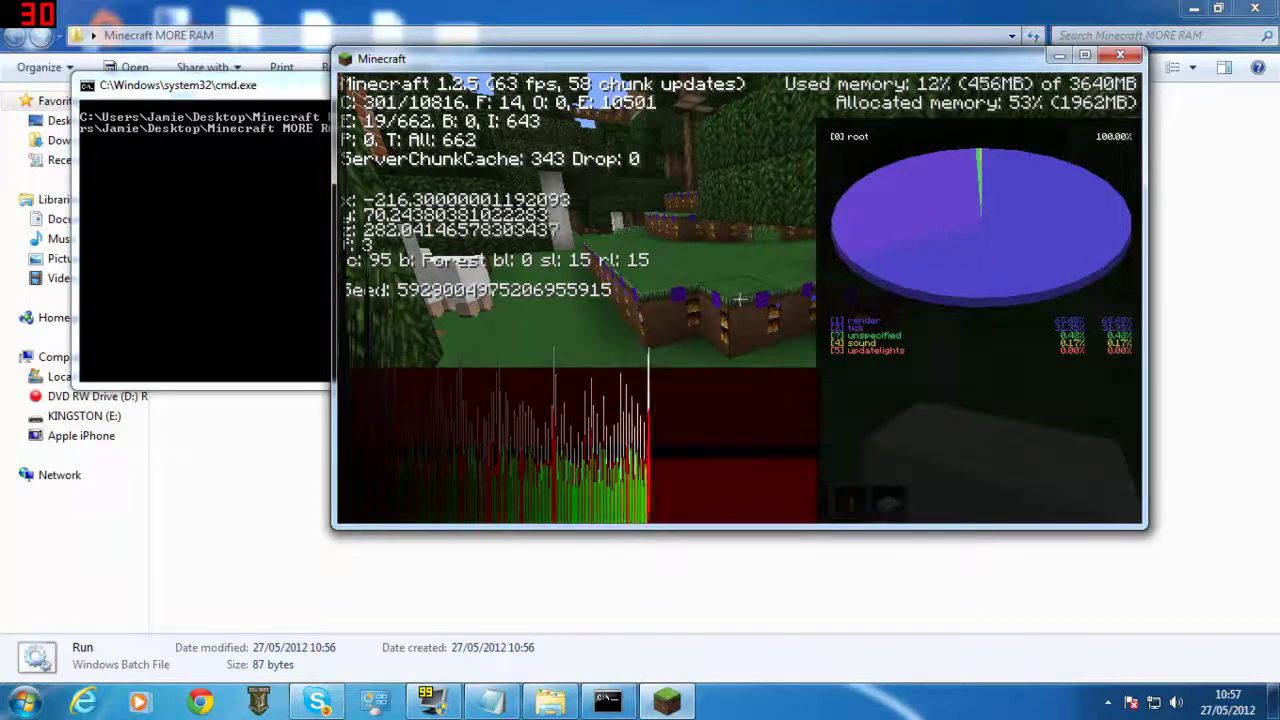
key("F3")
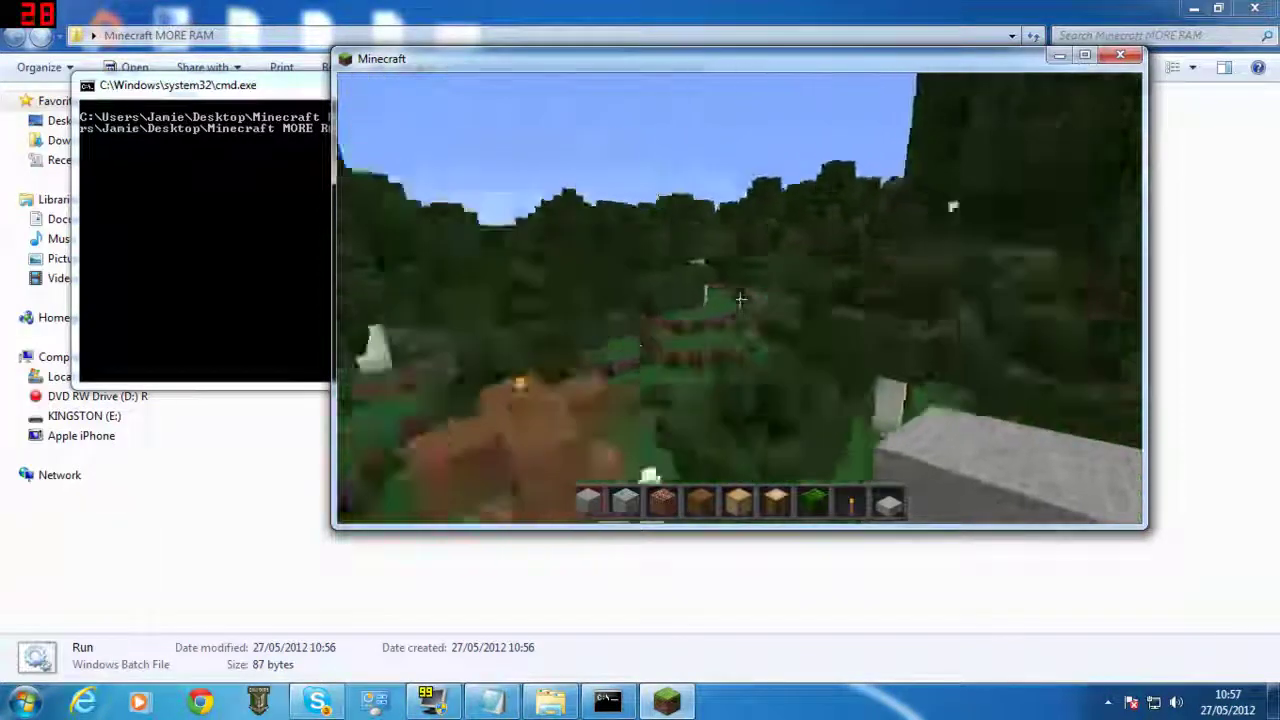
Fly over the forest to test the game's smoothness and recheck the memory and frame rate on the debug screen.
key("w")
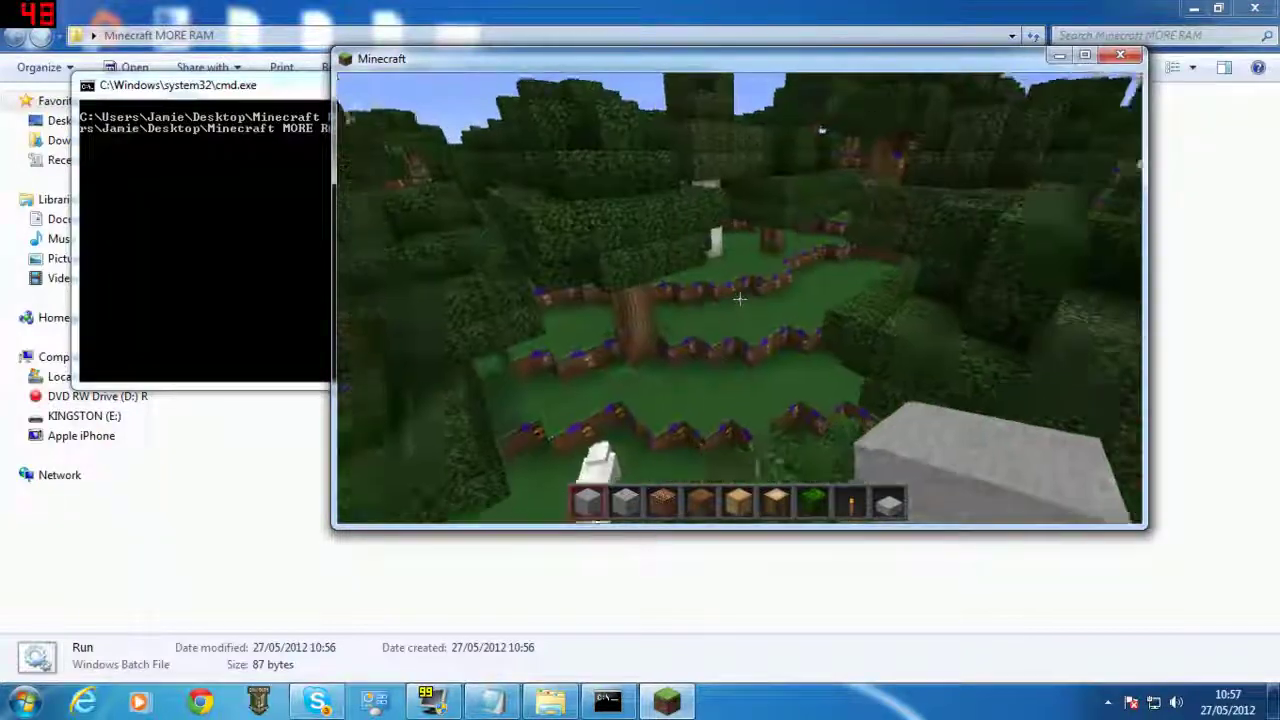
key("w")
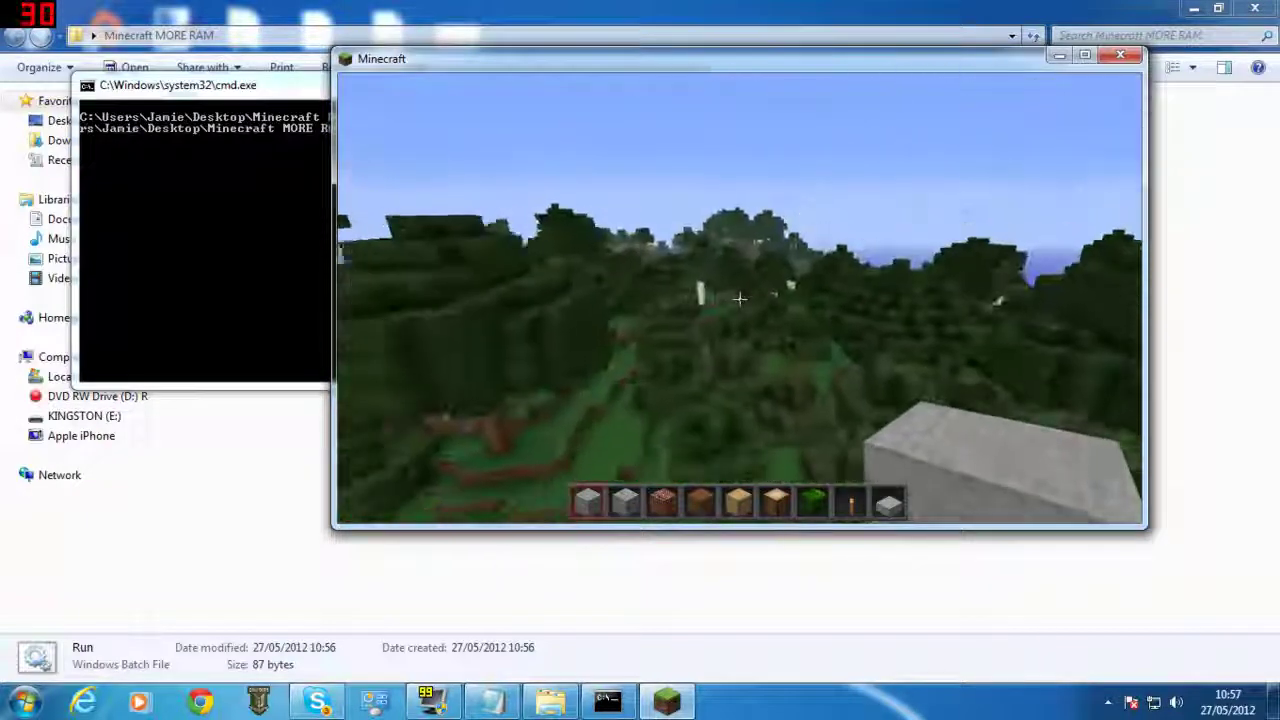
key("w")
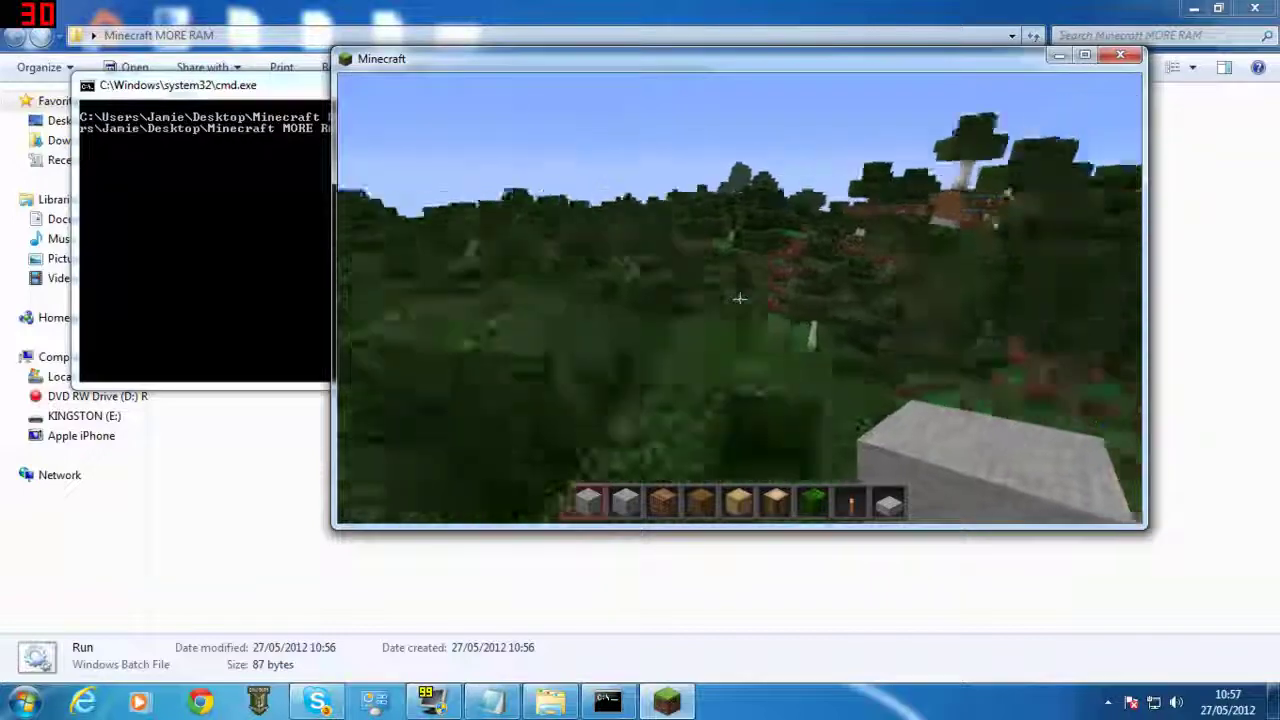
key("e")
key("e")
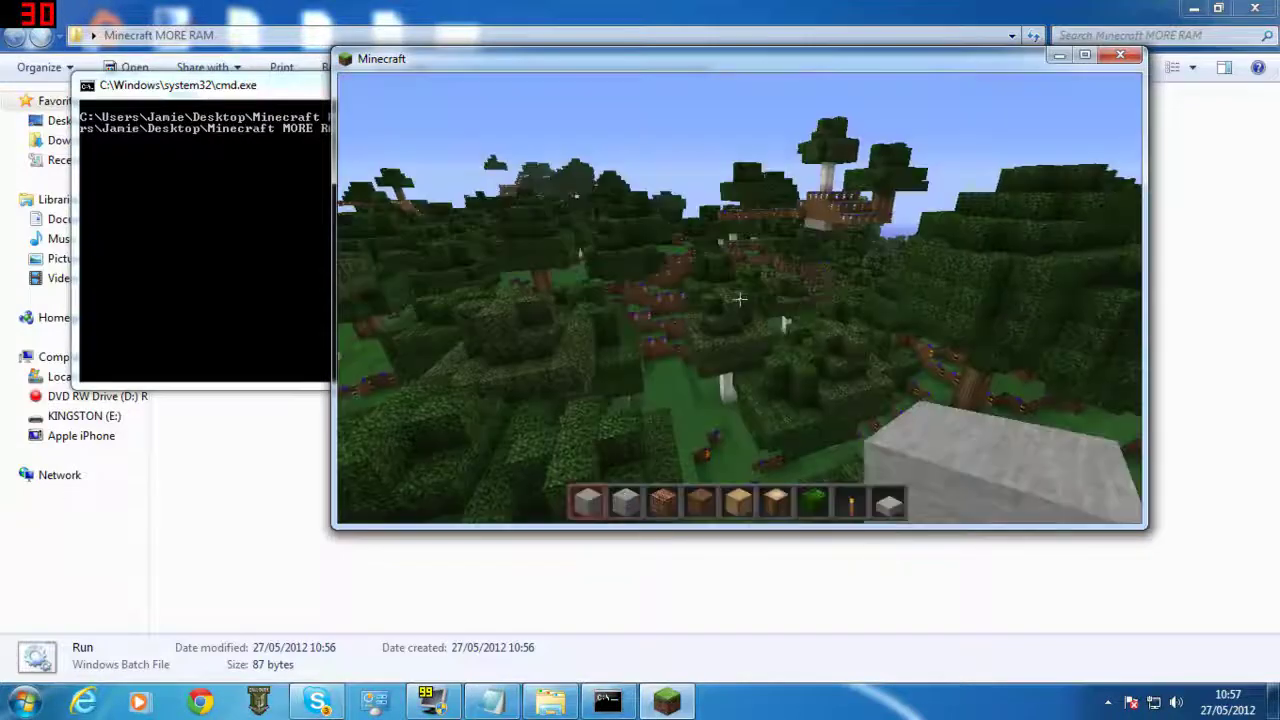
key("shift+F3")
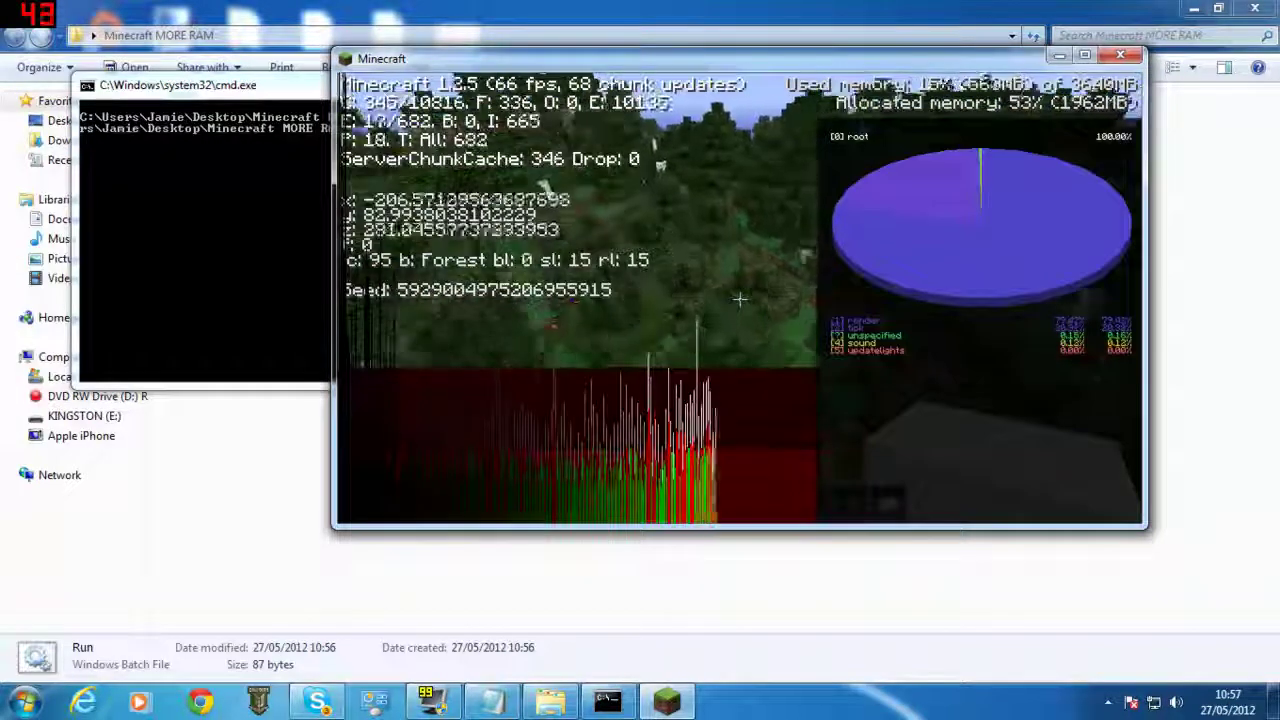
key("F3")
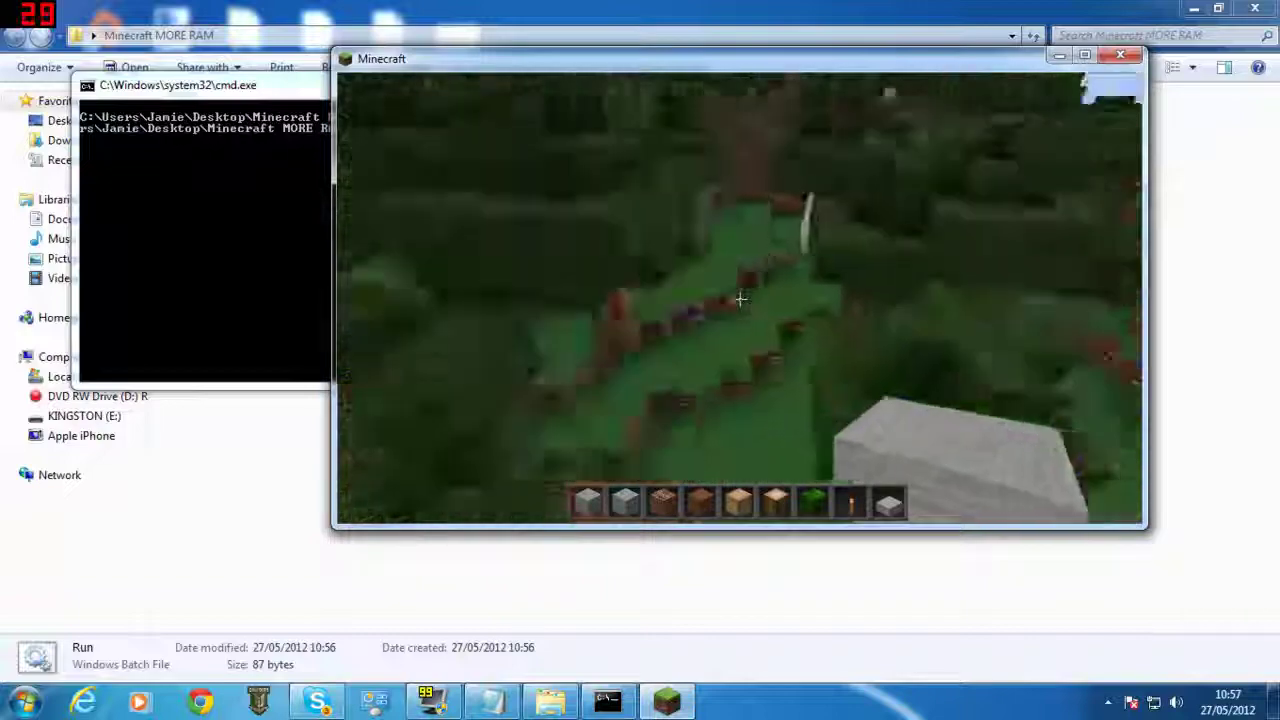
key("w")
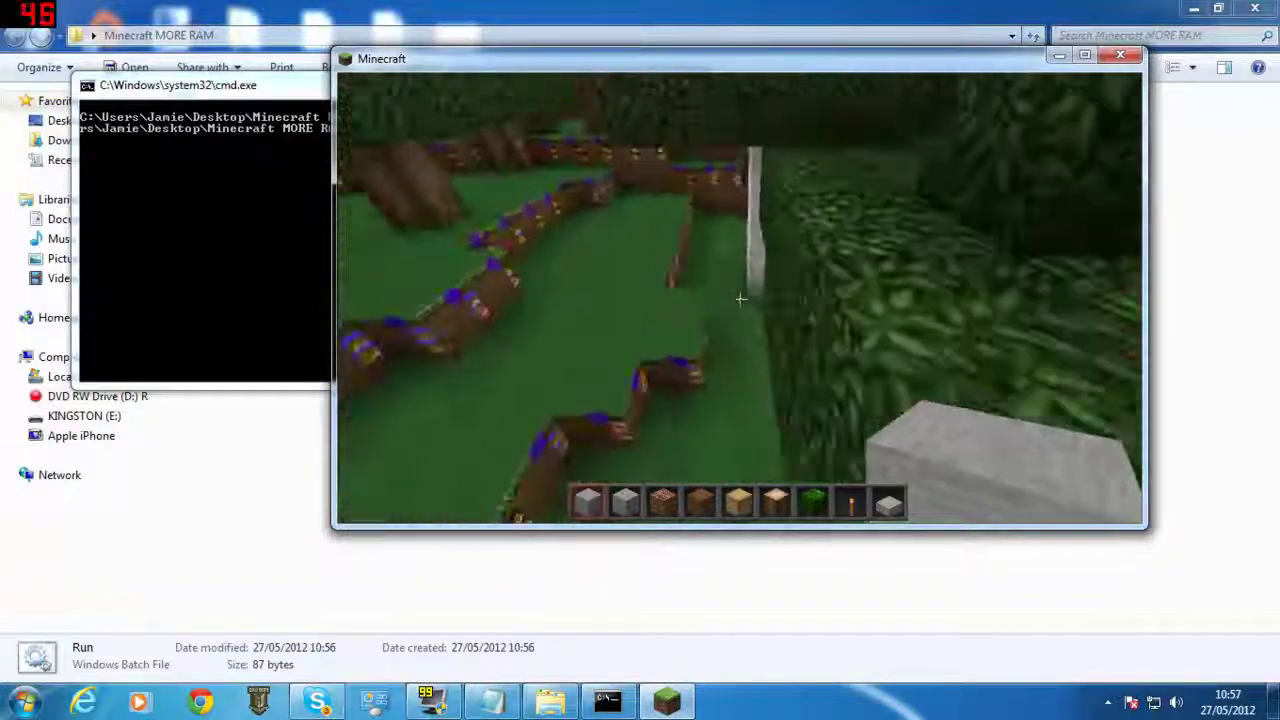